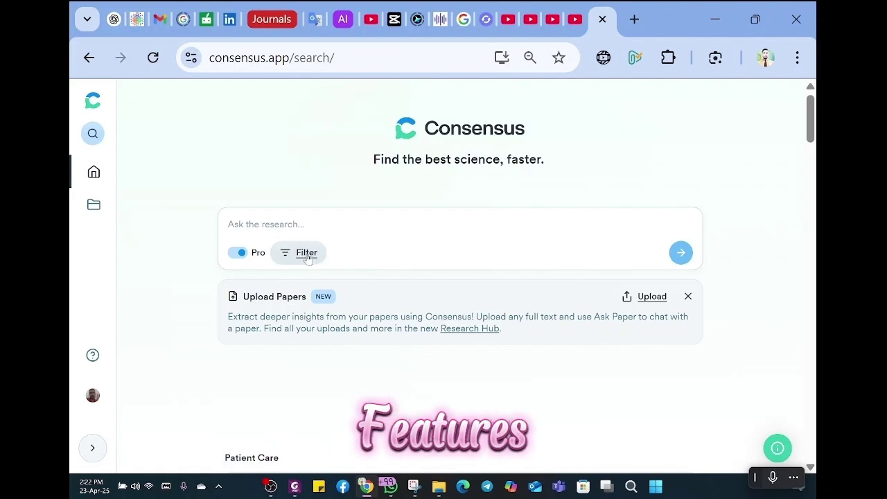
Open the search filters and set the minimum number of citations to 20.
left_click(307, 254)
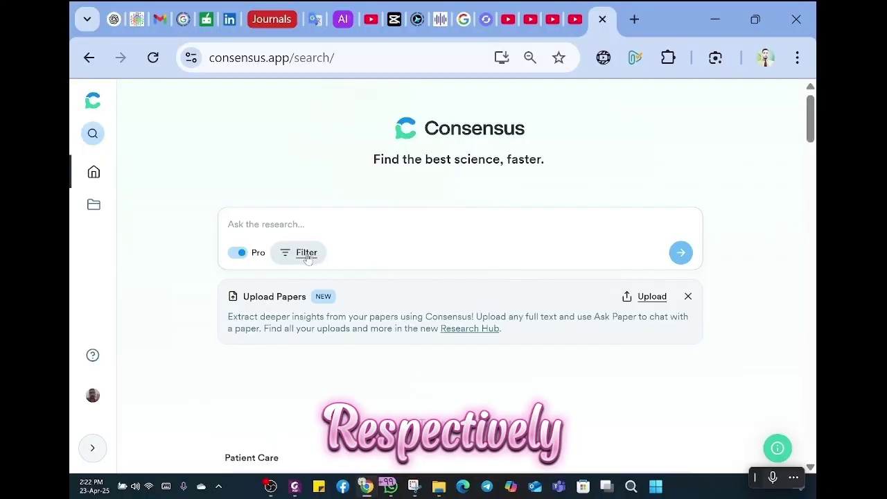
left_click(306, 252)
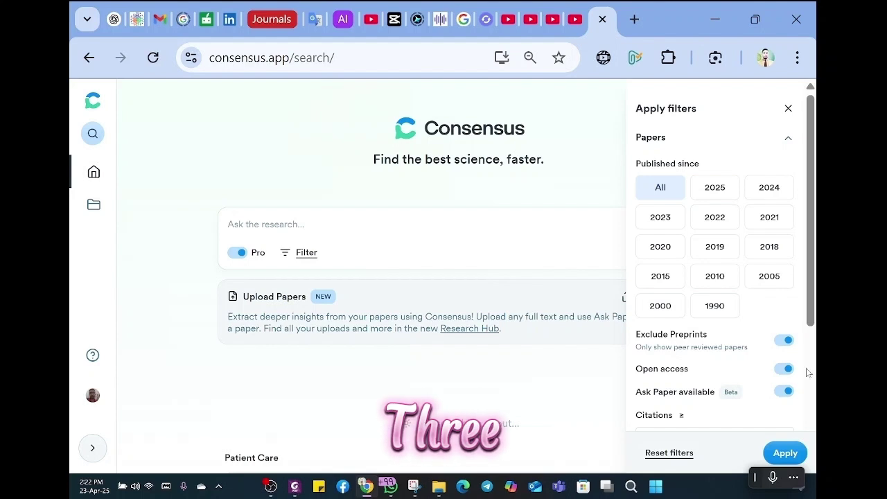
scroll(804, 371, "down", 2)
mouse_move(731, 303)
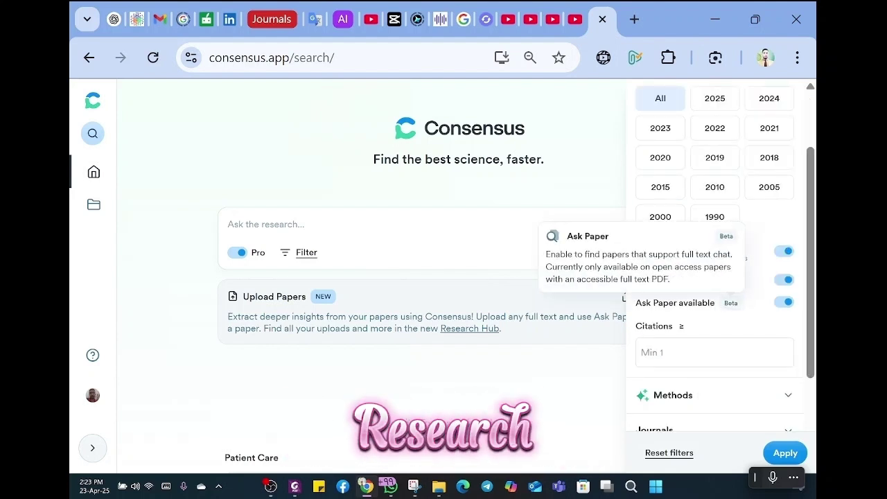
scroll(728, 312, "down", 2)
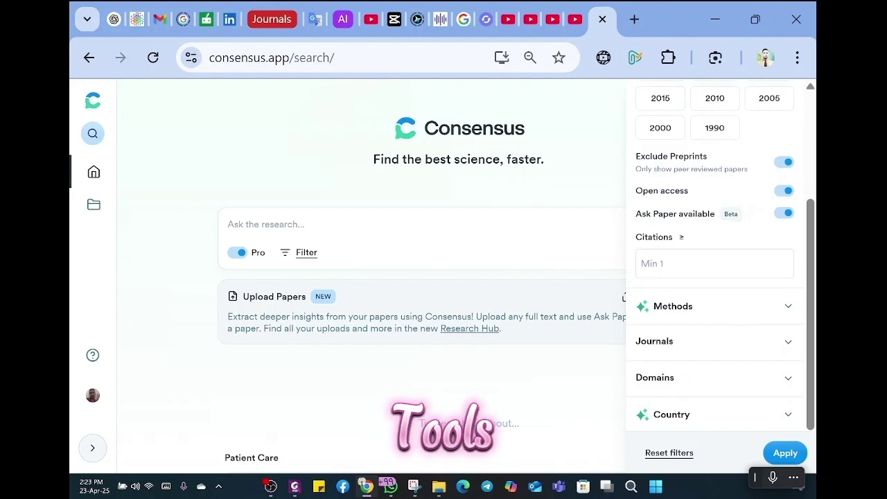
left_click(785, 262)
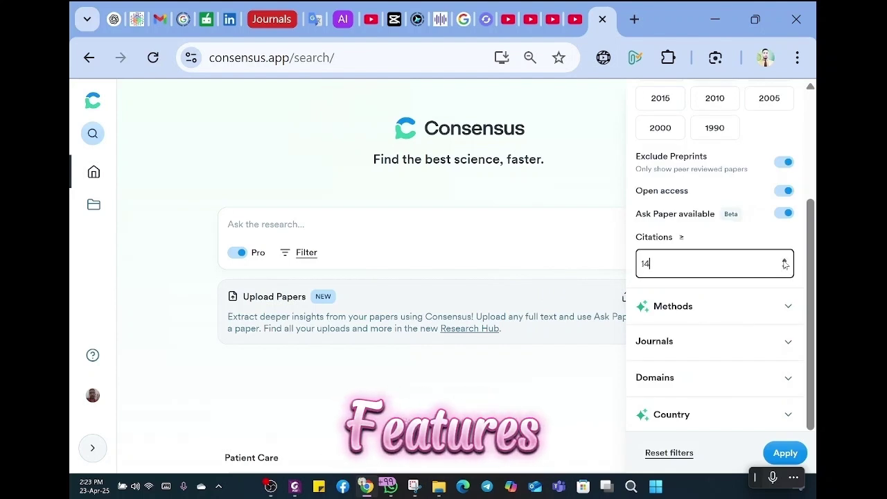
Examine the options of the Methods, Journals, Domains and Country filters, leaving the filters without applying anything.
left_click(788, 308)
scroll(788, 302, "down", 1)
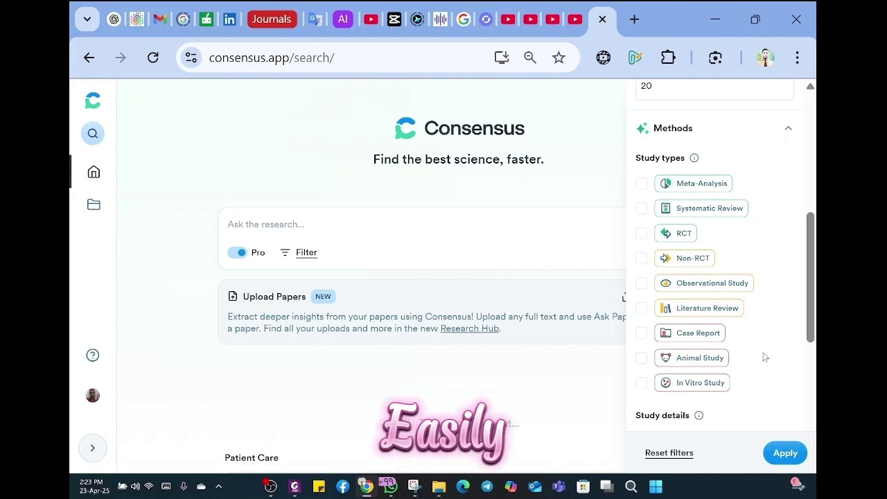
scroll(765, 357, "down", 2)
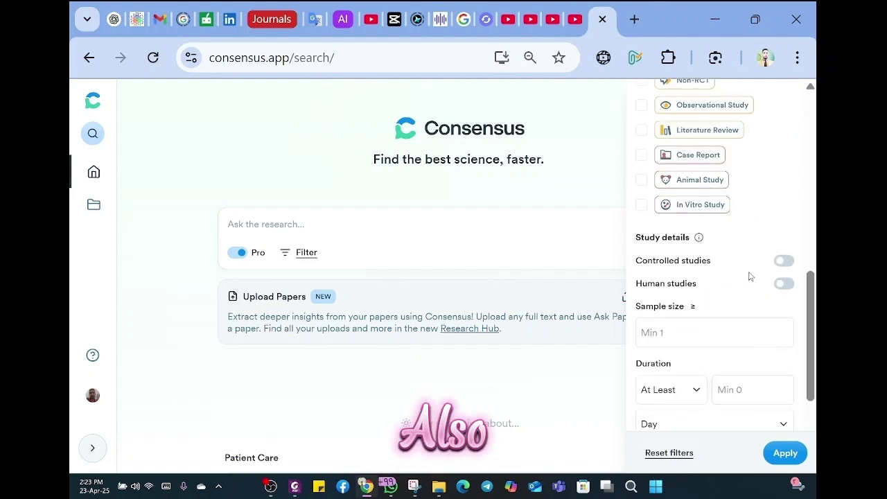
mouse_move(699, 238)
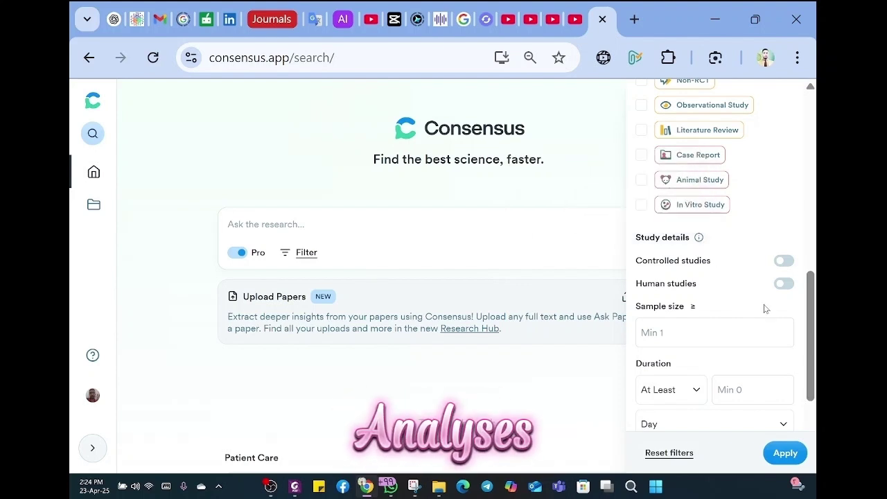
scroll(766, 308, "down", 2)
scroll(794, 276, "down", 2)
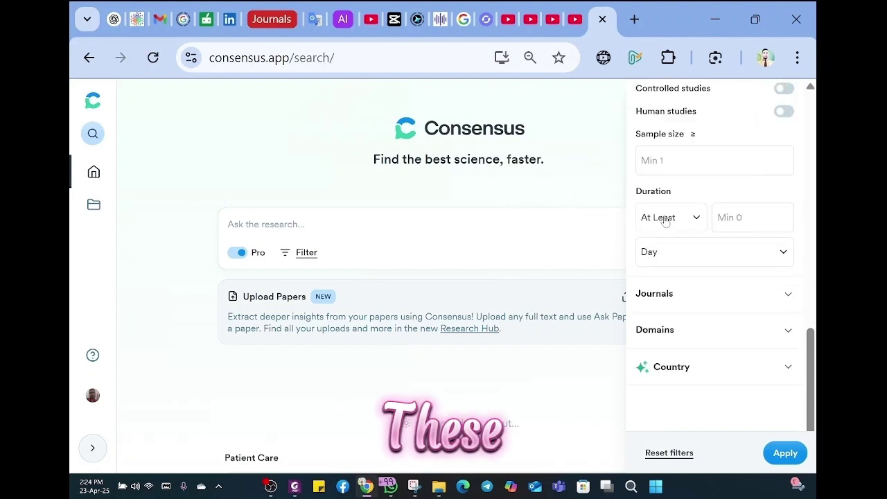
left_click(789, 298)
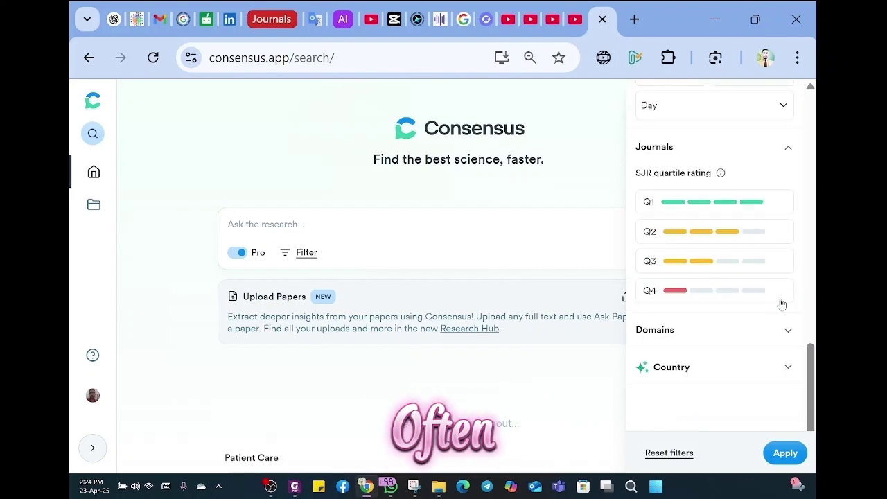
left_click(789, 333)
scroll(789, 335, "down", 8)
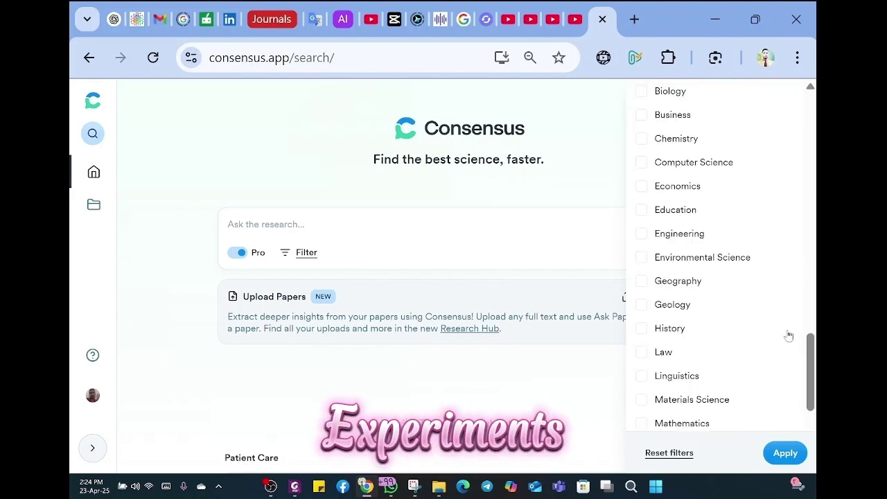
left_click(789, 367)
scroll(768, 337, "down", 3)
left_click(527, 372)
Submit the research question "give me a research ideas for diabetics 2" with Pro analysis on.
left_click(337, 235)
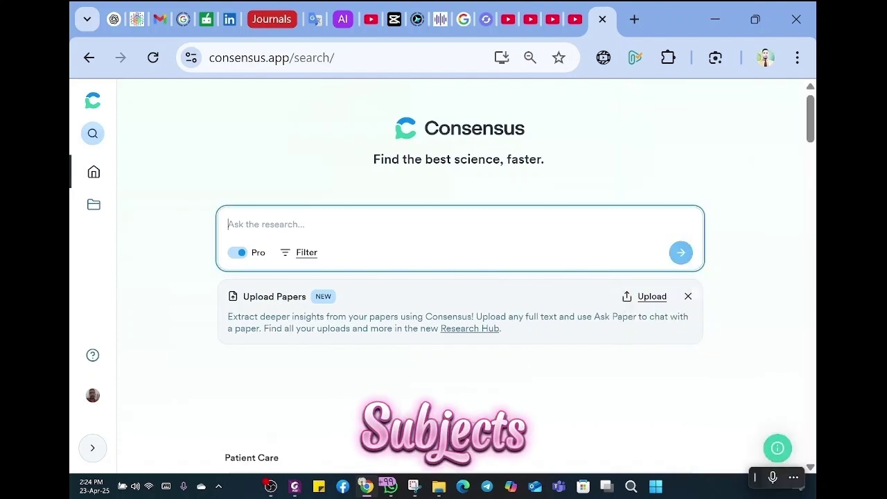
type("give me a rese")
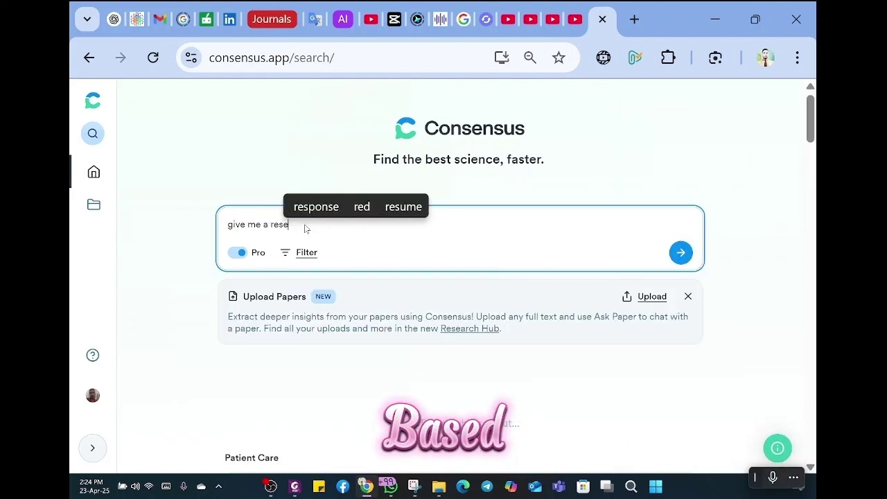
type("arch ideas for daibet")
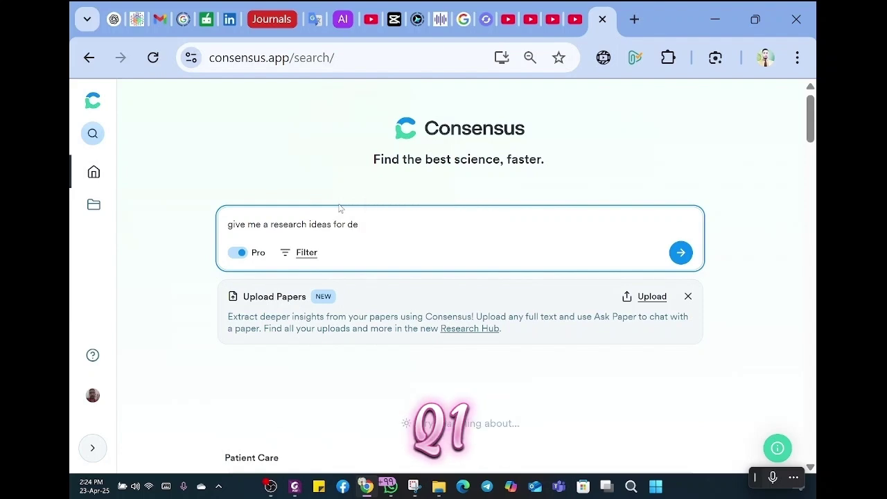
type("ics 2")
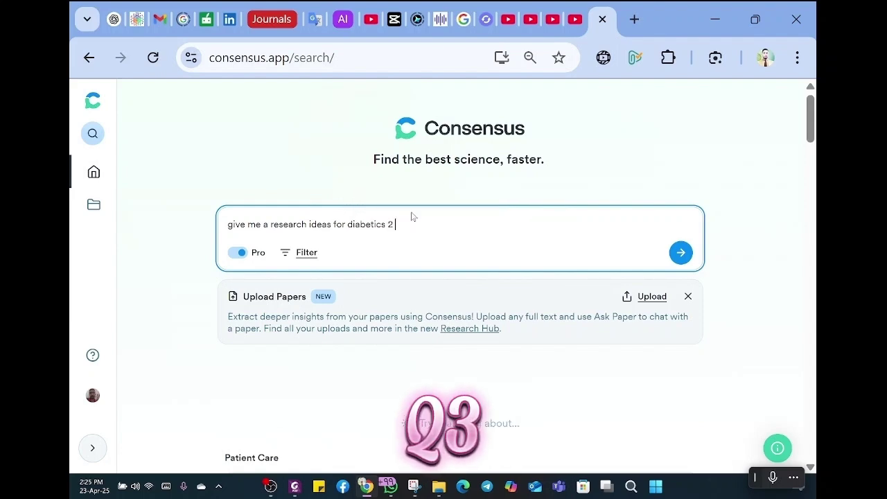
key("Return")
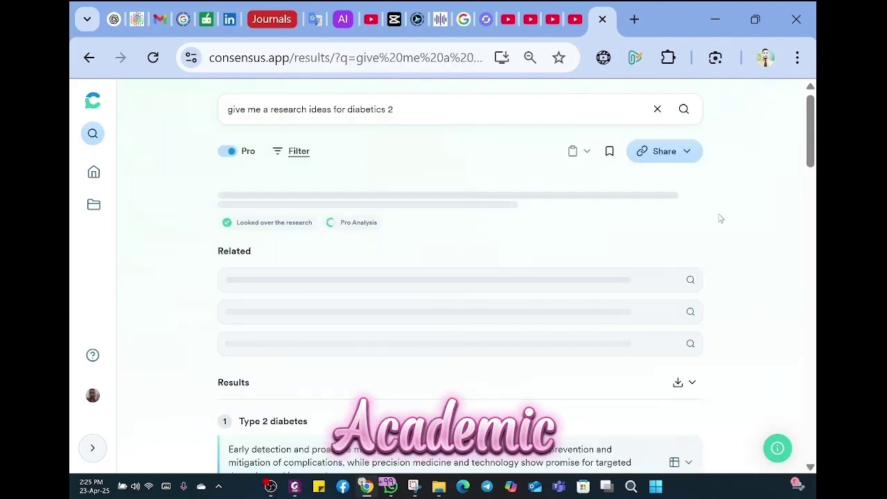
Read through the generated list of research ideas for type 2 diabetes and check the Pro Analysis note beneath it.
scroll(451, 270, "down", 1)
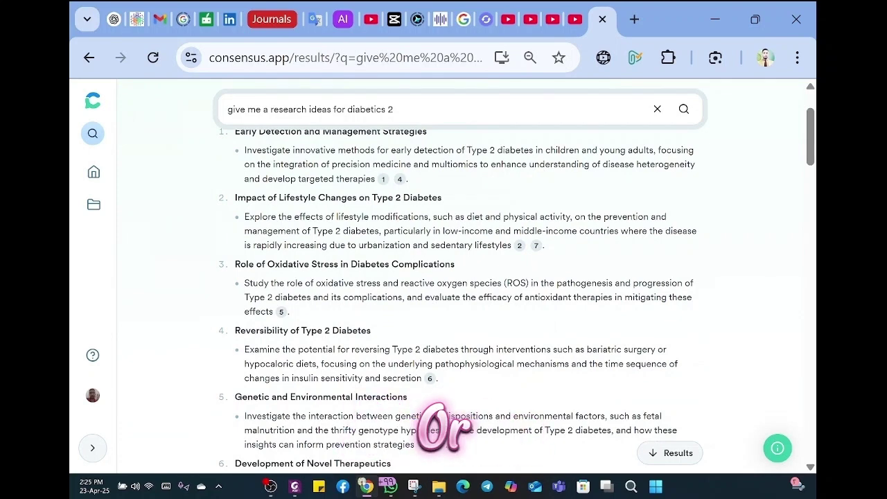
scroll(467, 264, "up", 1)
scroll(276, 278, "down", 1)
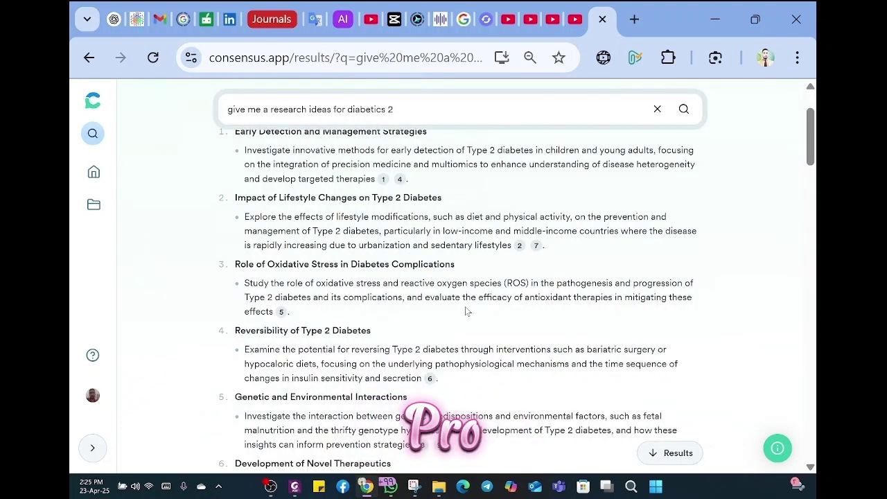
scroll(465, 306, "down", 1)
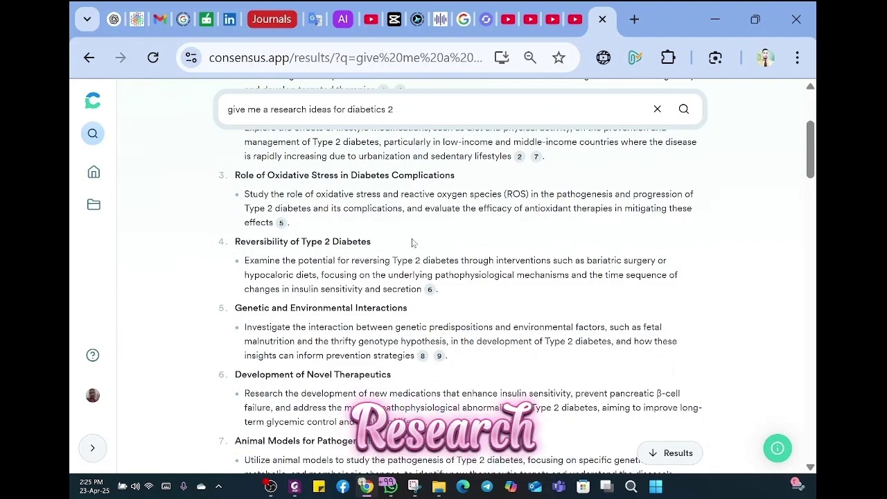
scroll(427, 323, "down", 1)
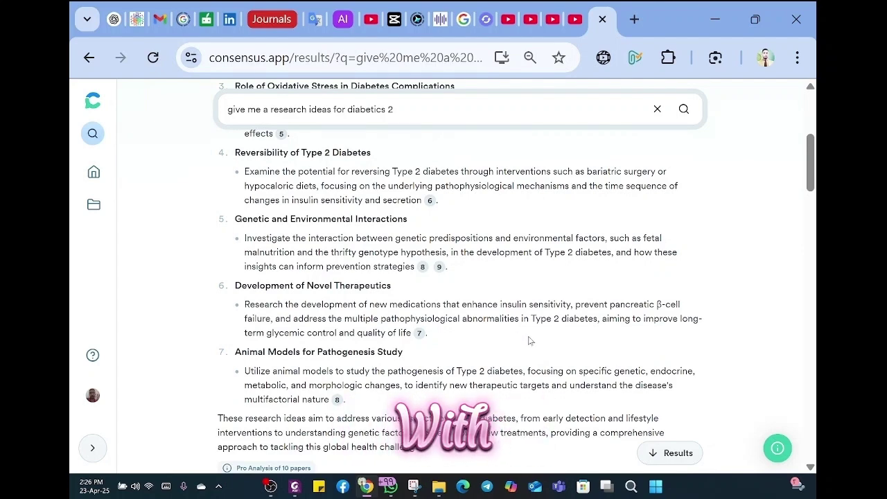
scroll(531, 339, "down", 1)
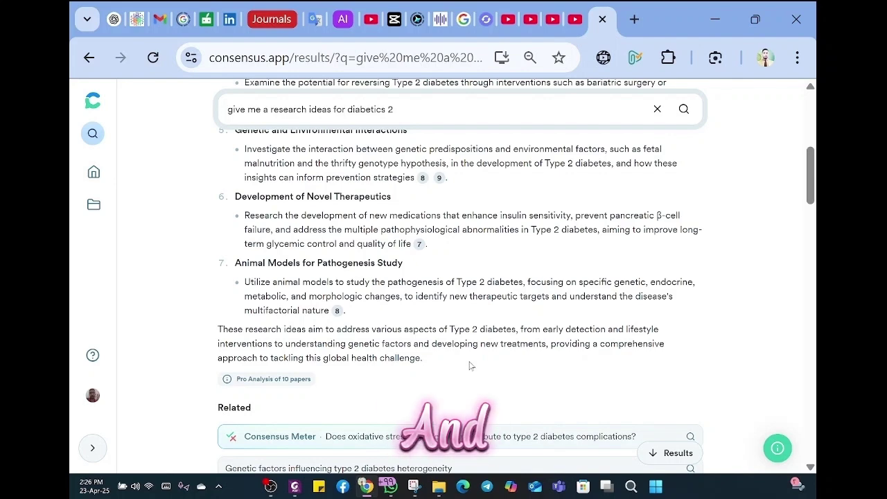
mouse_move(228, 382)
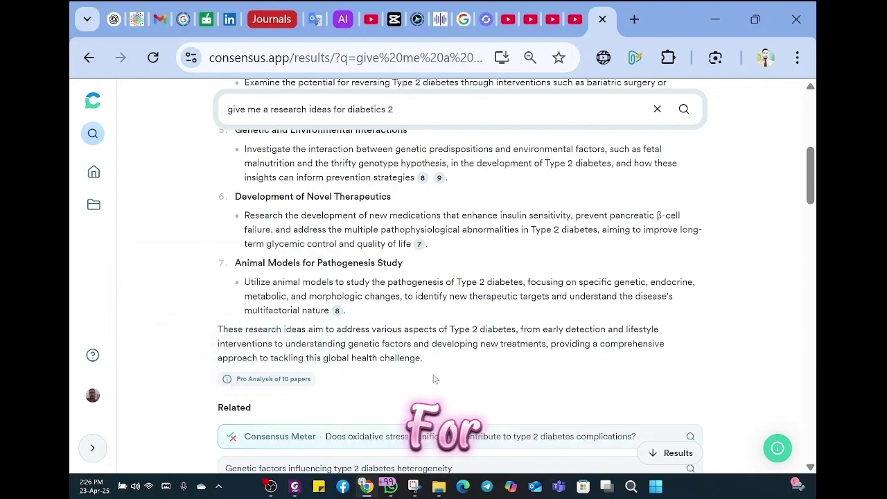
Look through the list of source papers below the generated answer and return to the research ideas.
scroll(697, 359, "down", 5)
scroll(594, 357, "down", 8)
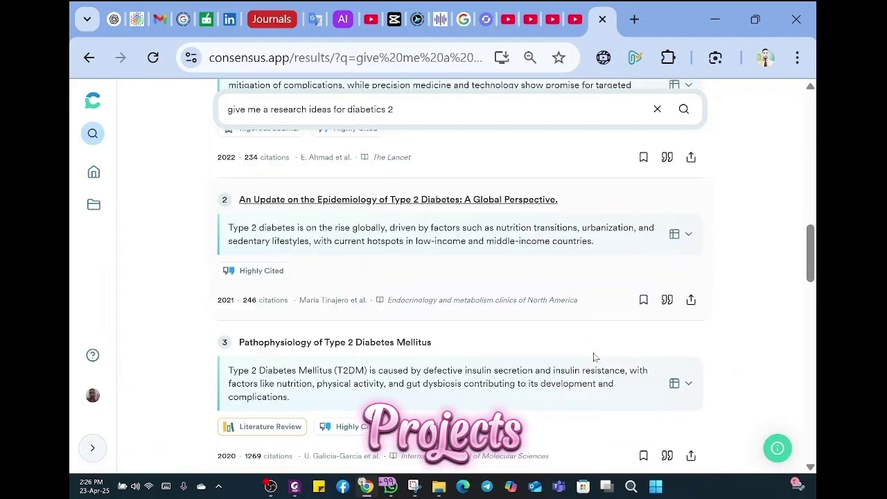
scroll(717, 369, "down", 6)
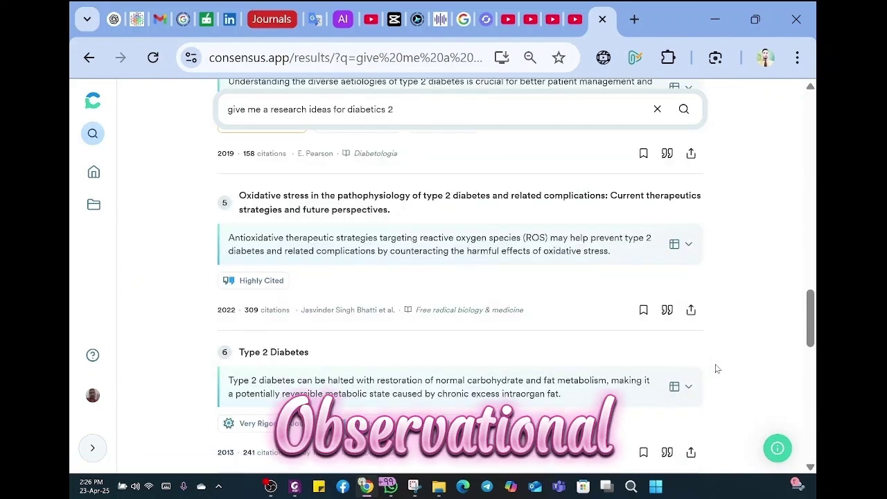
scroll(718, 369, "down", 6)
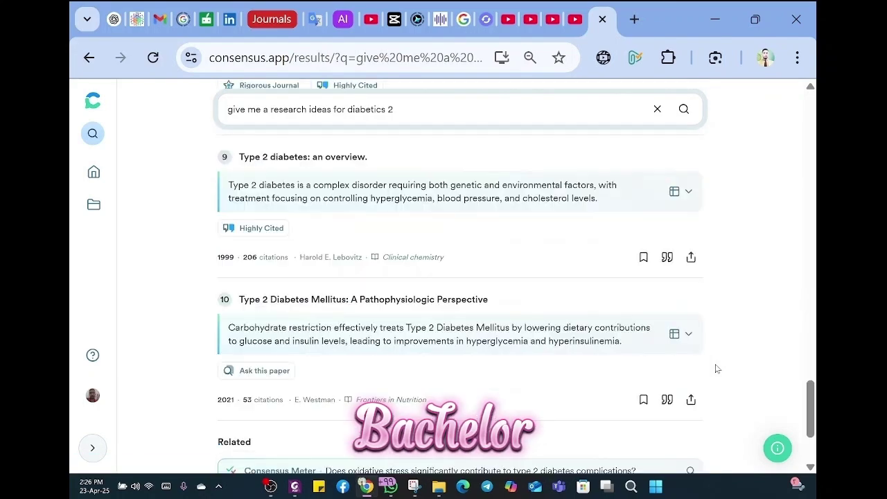
scroll(717, 369, "up", 5)
scroll(717, 369, "up", 20)
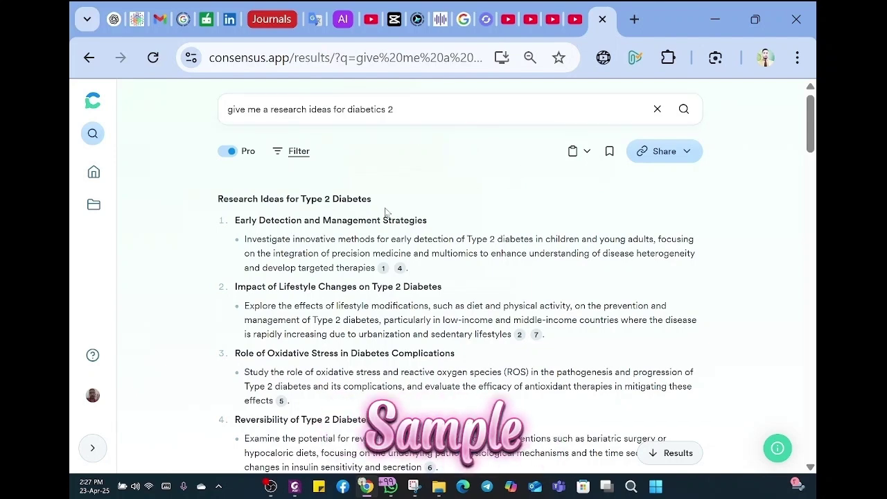
Highlight the idea "Impact of Lifestyle Changes on Type 2 Diabetes" with its description and check its first citation.
scroll(387, 211, "down", 2)
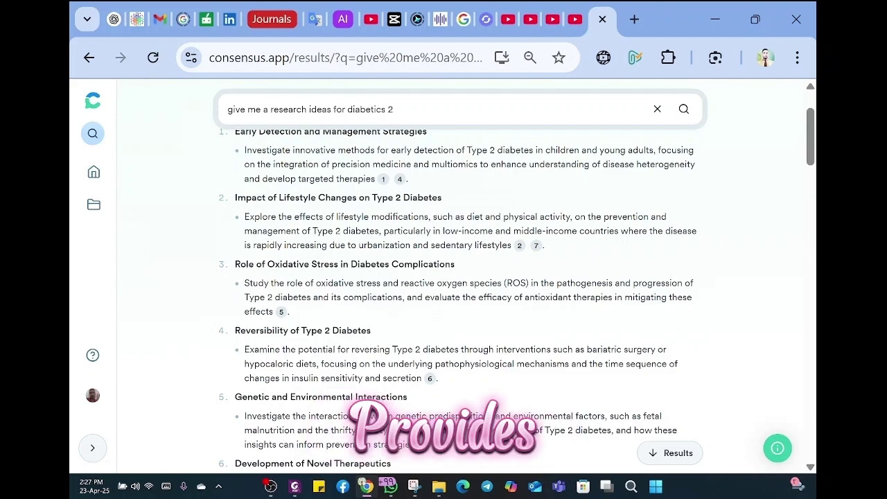
left_click_drag(234, 200, 511, 245)
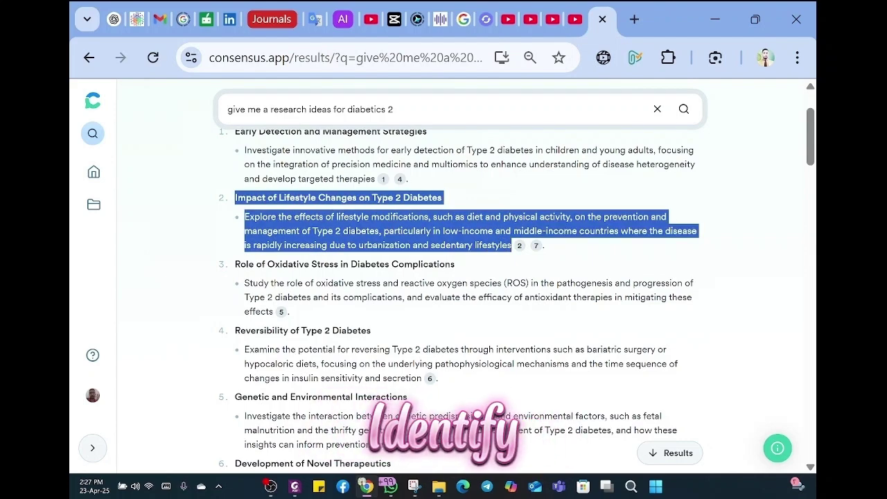
mouse_move(519, 246)
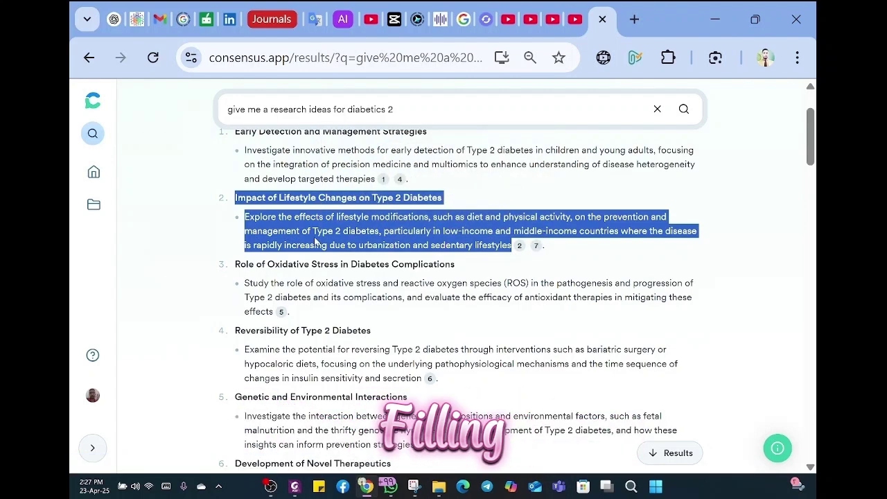
scroll(457, 277, "up", 2)
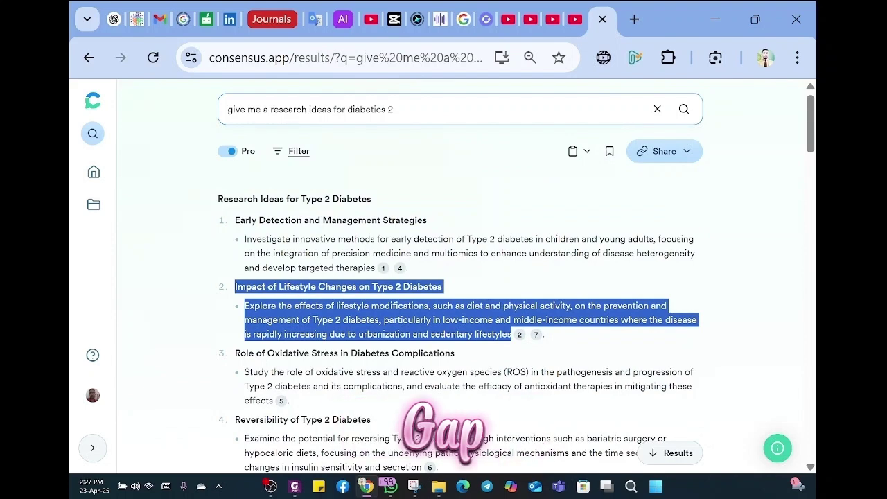
Leave the current results and start a new search with the sidebar collapsed.
triple_click(369, 110)
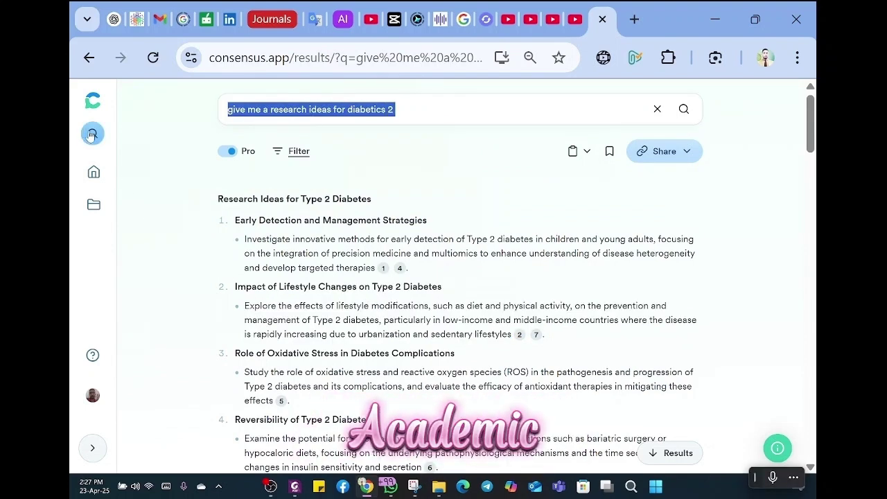
left_click(94, 449)
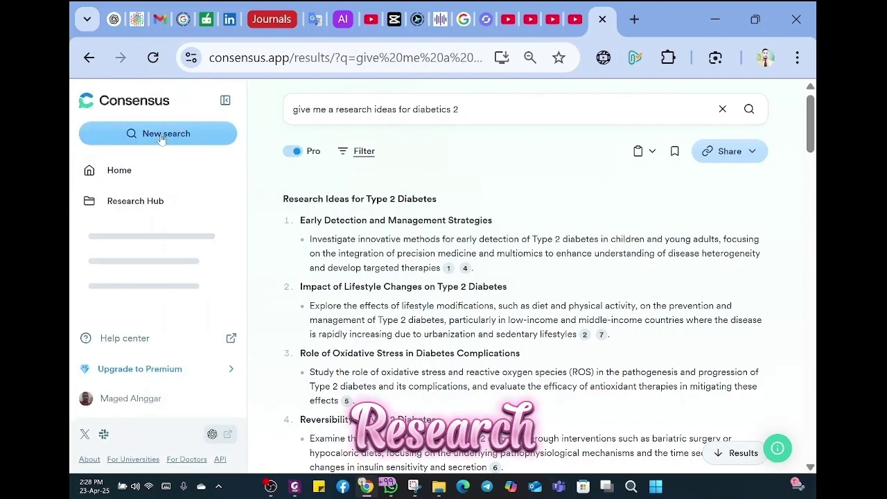
left_click(223, 138)
left_click(226, 100)
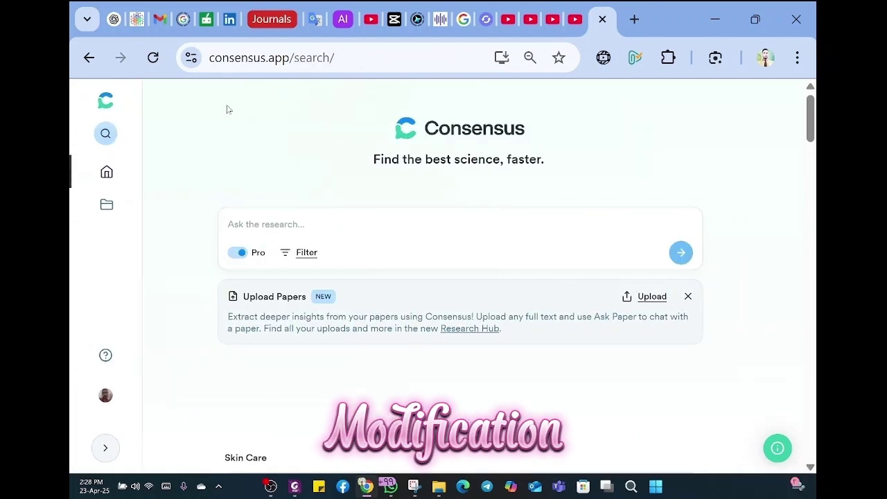
Begin the search prompt with the words "write a matrix table of".
type("giv")
key("BackSpace")
key("BackSpace")
key("BackSpace")
type("write a ")
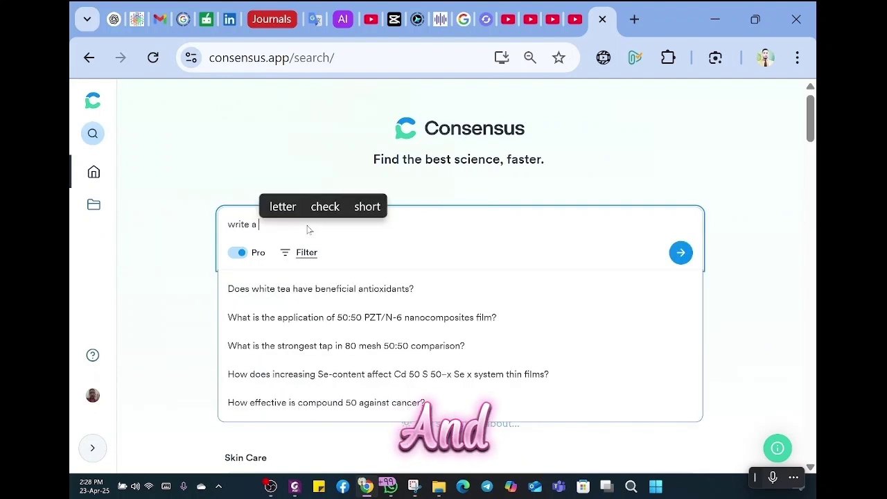
type("table of")
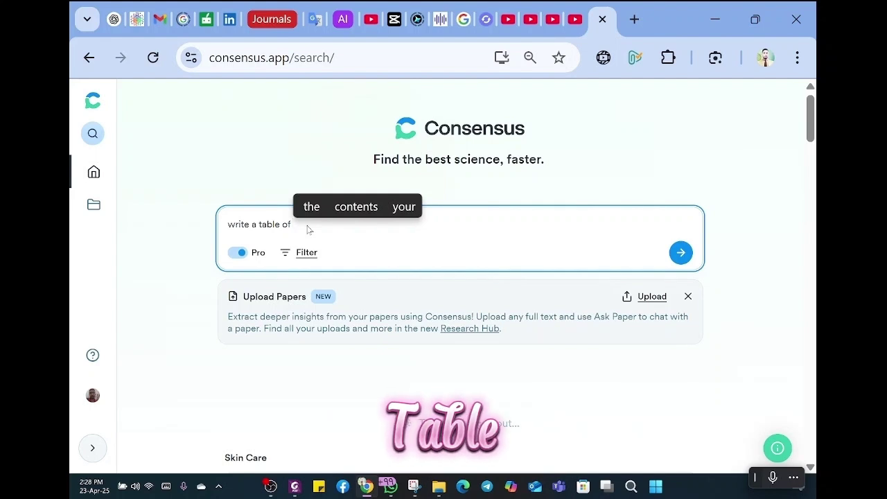
key("BackSpace")
key("BackSpace")
key("BackSpace")
key("BackSpace")
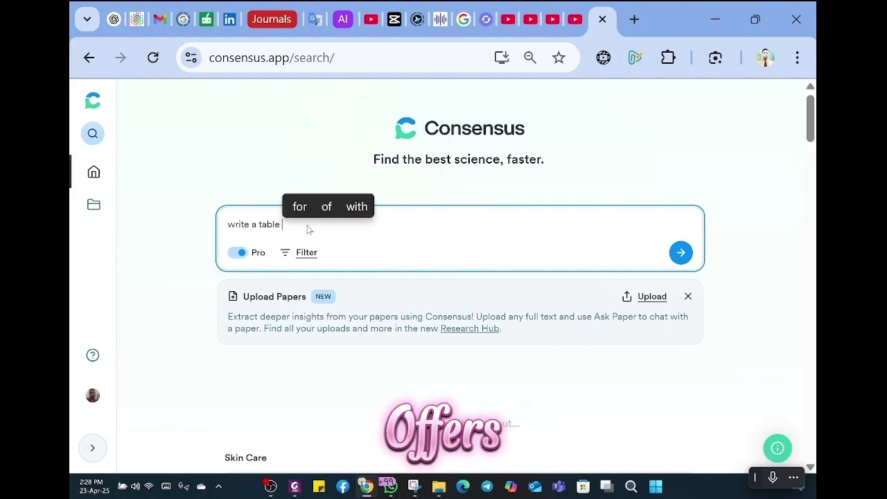
key("BackSpace")
key("BackSpace")
key("BackSpace")
key("BackSpace")
key("BackSpace")
key("BackSpace")
type("ma")
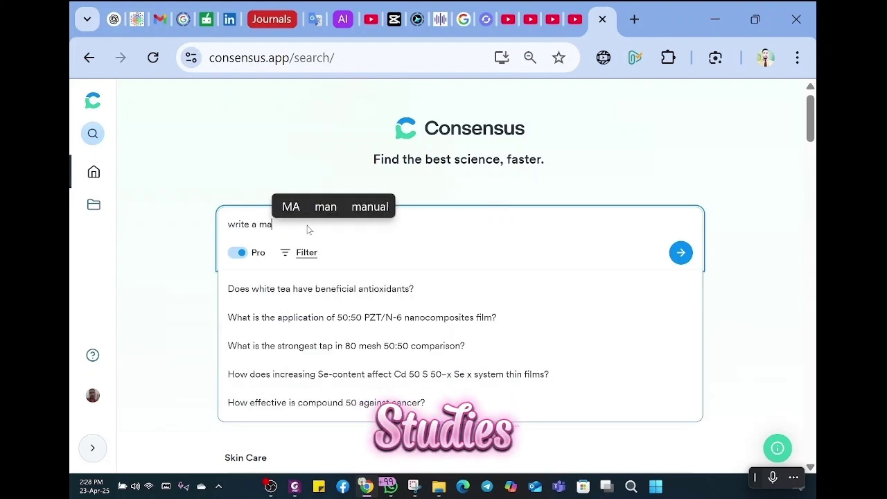
type("trix ta")
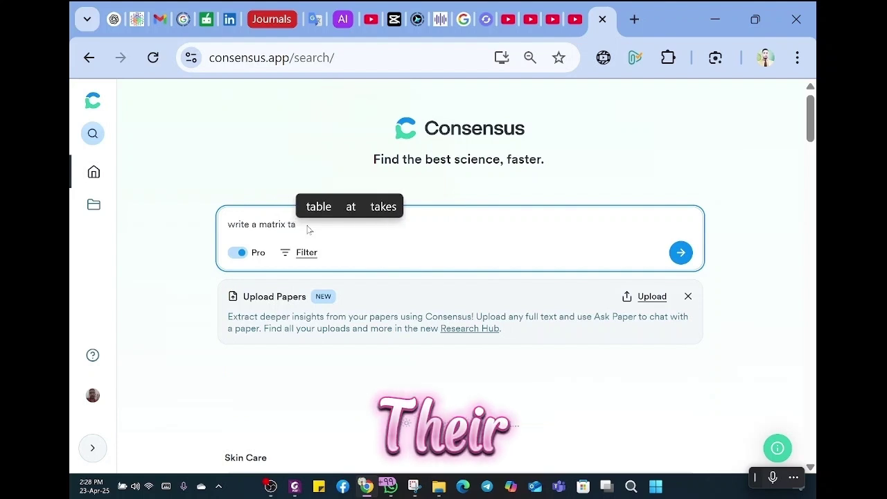
type("ble of litrutitur")
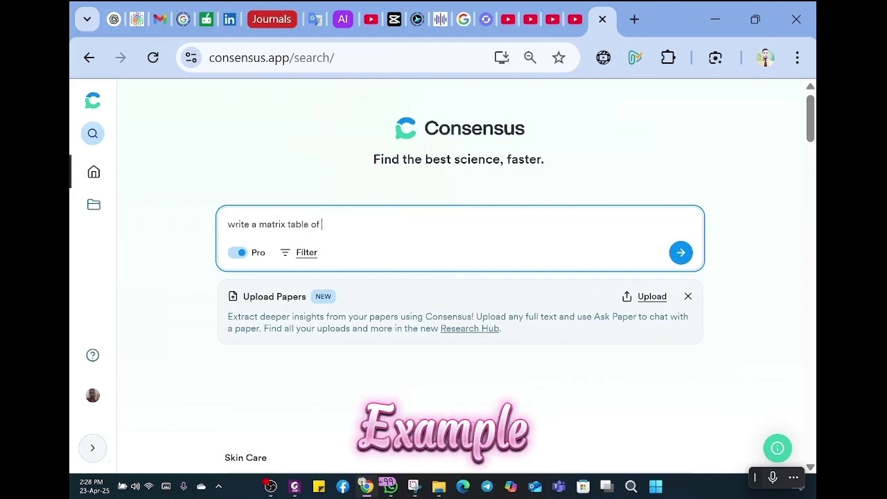
Complete the prompt with "literature review to find the research gap of this topic:" plus the quoted lifestyle-changes idea and its description, and run the search.
key("BackSpace")
key("BackSpace")
key("BackSpace")
key("BackSpace")
key("BackSpace")
key("BackSpace")
key("BackSpace")
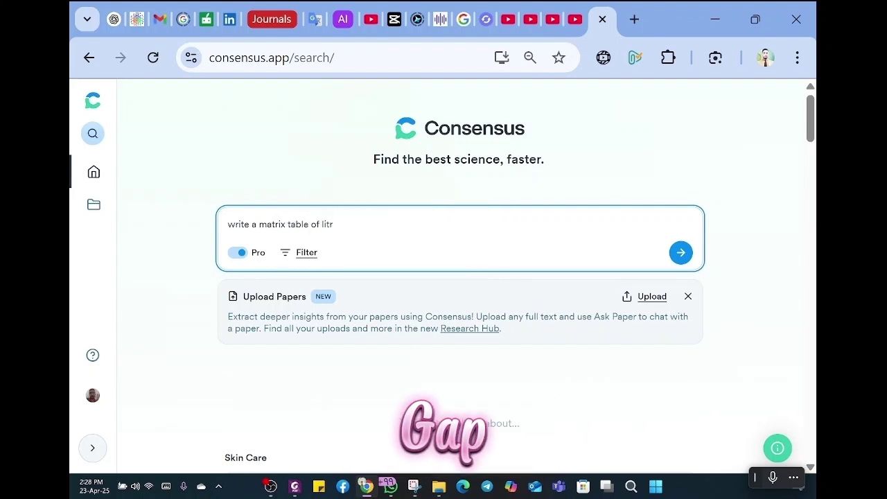
type("erature review to find the research gap of this topic:")
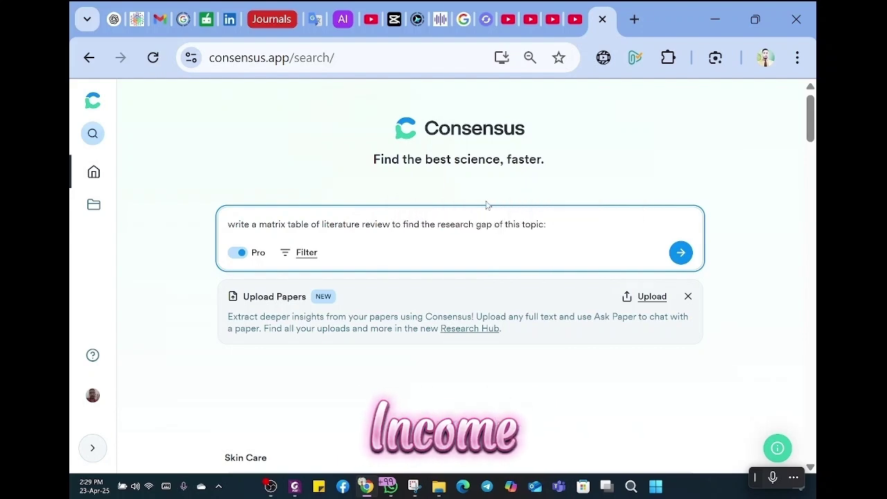
type("'Impact of Lifestyle Changes on Type 2 Diabetes  Explore the effects of lifestyle modifications, such as diet and physical activity, on the prevention and management of Type 2 diabetes, particularly in low-income and middle-income countries where the disease is rapidly increasing due to urbanization and sedentary lifestyles'.")
key("Return")
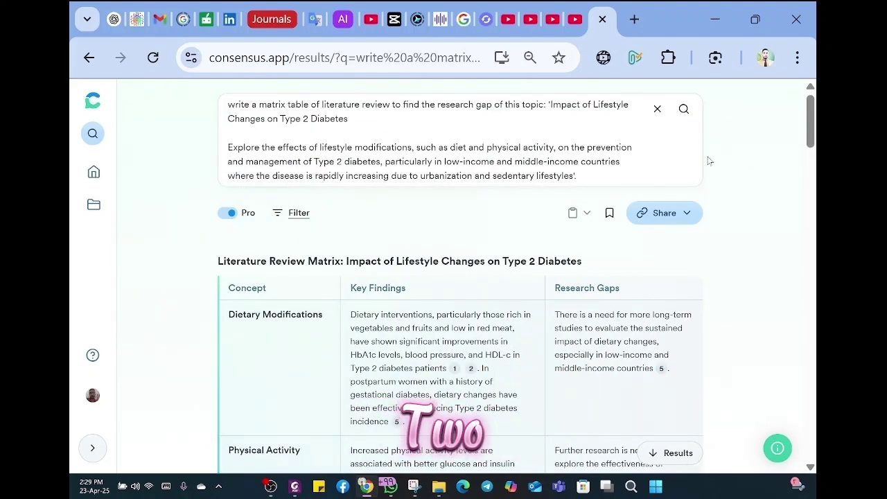
Read through the literature review matrix and highlight the research gap for dietary modifications.
scroll(598, 237, "down", 1)
left_click_drag(664, 255, 702, 268)
scroll(736, 250, "down", 2)
scroll(682, 200, "up", 1)
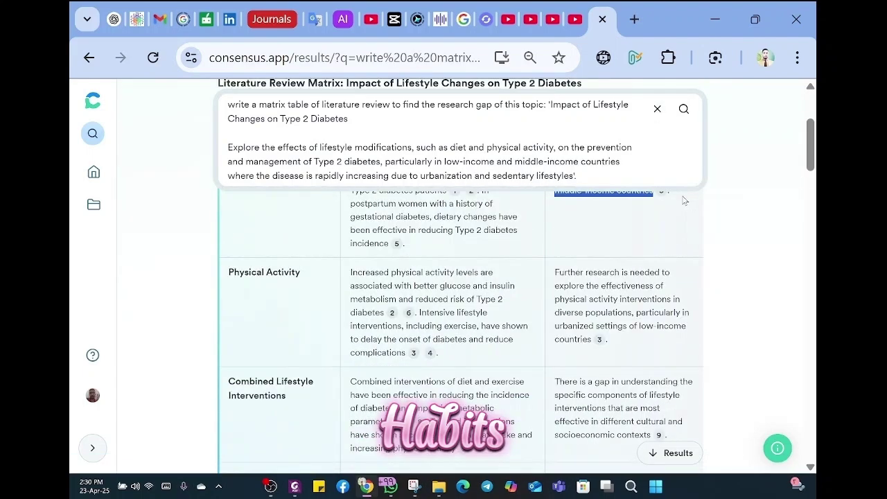
scroll(683, 200, "down", 1)
scroll(682, 200, "up", 1)
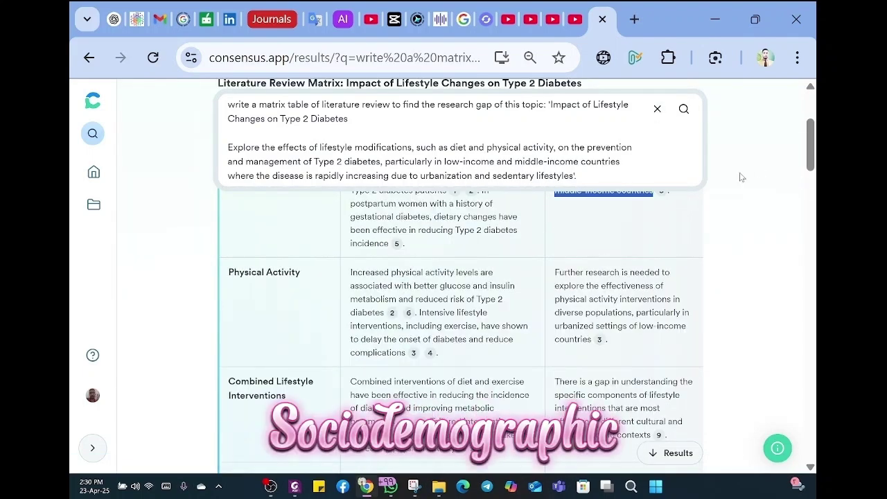
left_click_drag(812, 155, 812, 164)
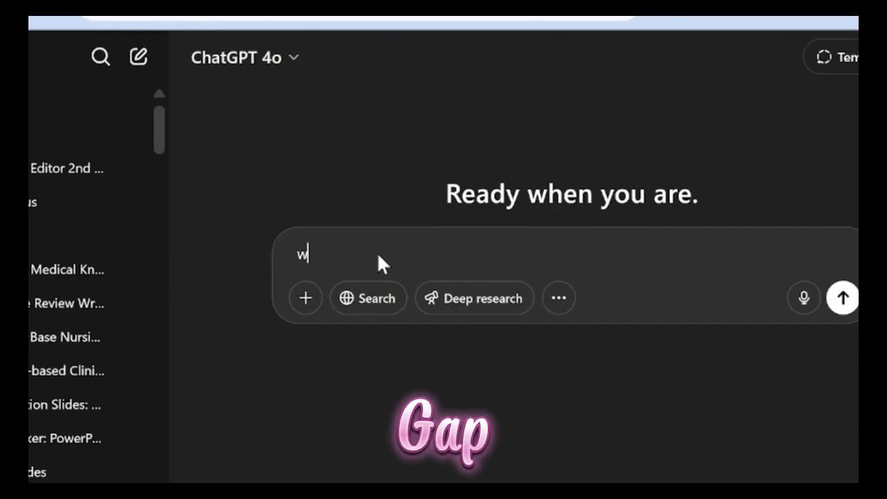
In ChatGPT, enter "write a title, primary, and secondary objectives for this research:" followed by the Impact of Lifestyle Changes on Type 2 Diabetes idea.
type("rite a title and p")
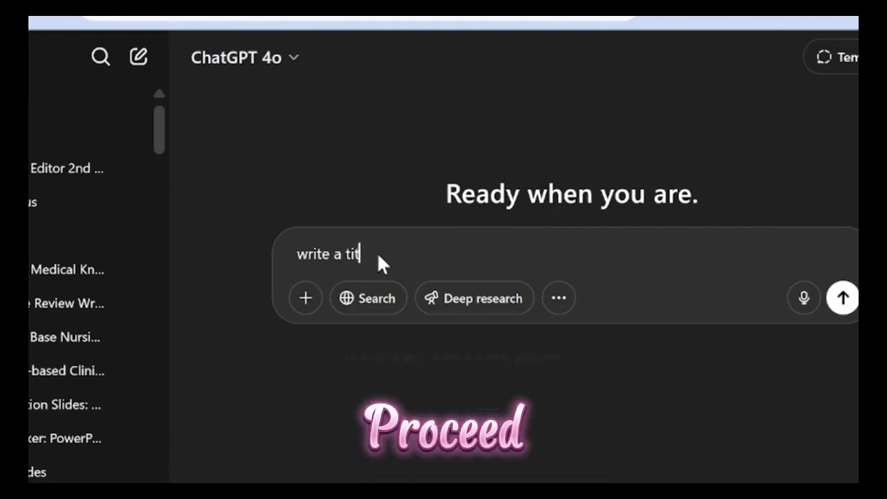
key("BackSpace")
key("BackSpace")
key("BackSpace")
key("BackSpace")
key("BackSpace")
key("BackSpace")
type(", pri")
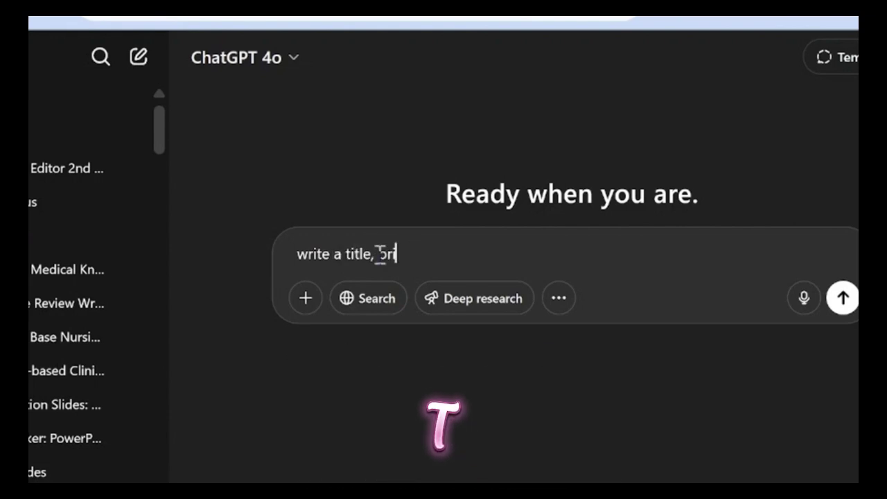
type("mary, and secondary objectives for this research:")
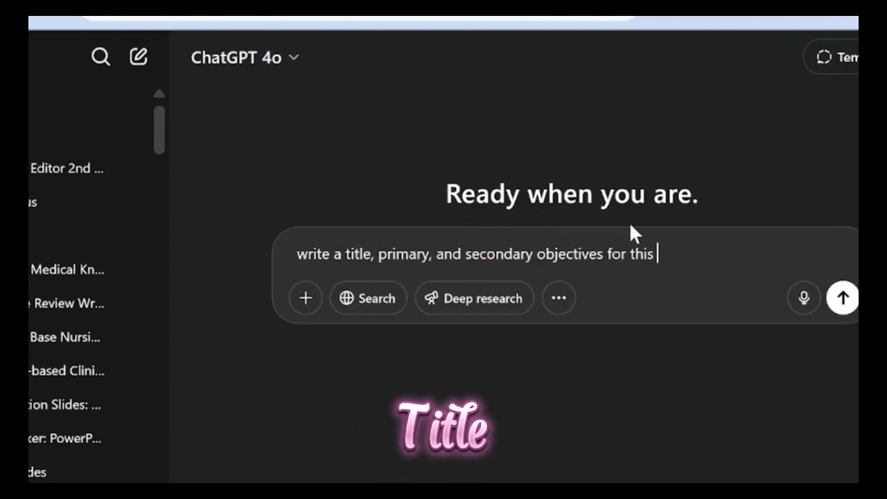
type("'Impact of Lifestyle Changes on Type 2 Diabetes Explore the effects of lifestyle modifications, such as diet and physical activity, on the prevention and management of Type 2 diabetes, particularly in low-income and middle-income countries where the disease is rapidly increasing due to urbanization and sedentary lifestyles'")
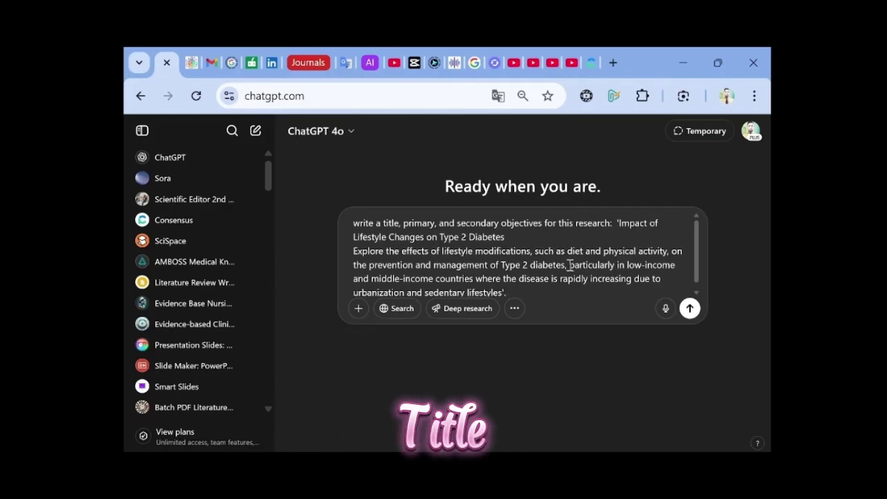
Replace the prompt's ending about low-income and middle-income countries with "in Yemen" and send it.
left_click_drag(577, 271, 585, 291)
key("BackSpace")
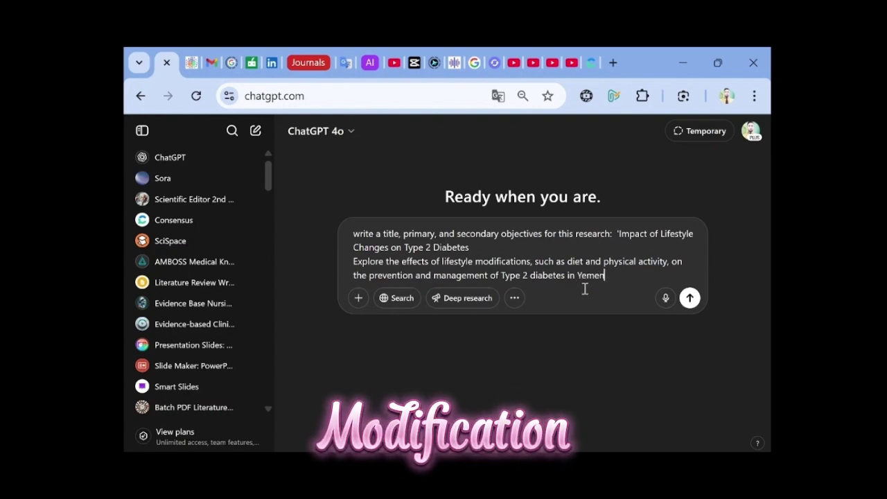
left_click(689, 298)
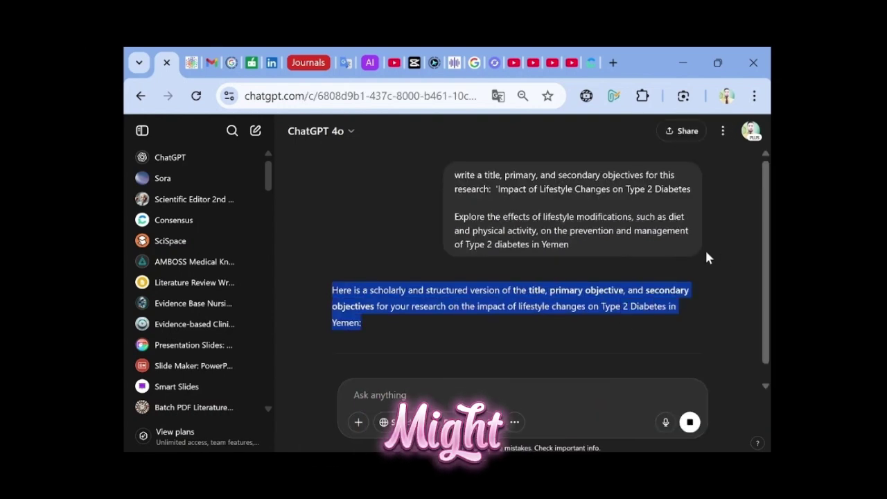
Read the generated title, primary objective and secondary objectives for the Yemen study.
scroll(705, 259, "down", 1)
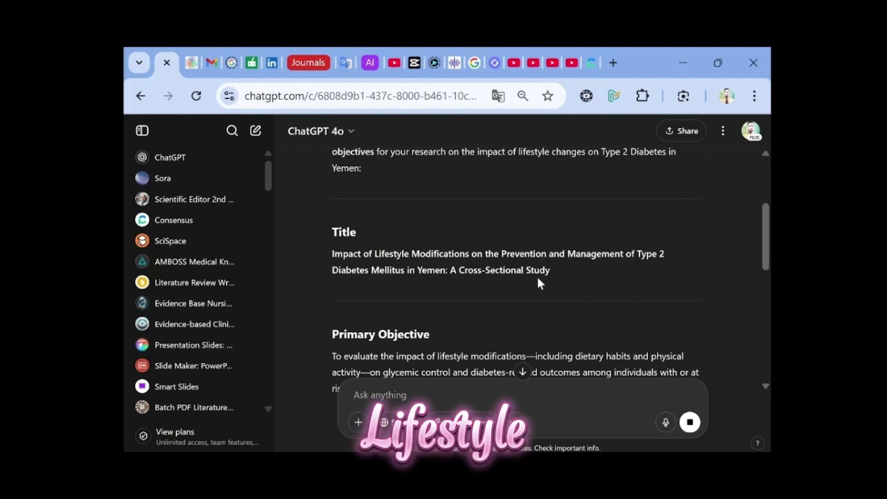
scroll(648, 282, "down", 1)
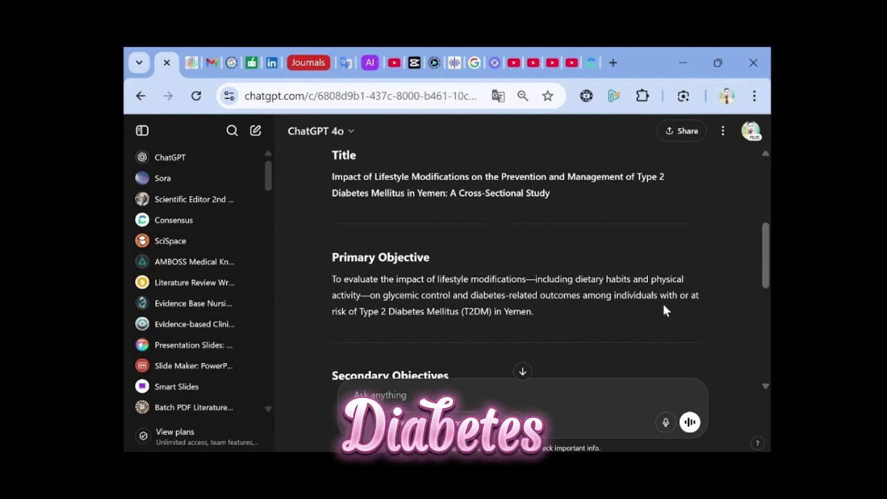
scroll(563, 308, "down", 3)
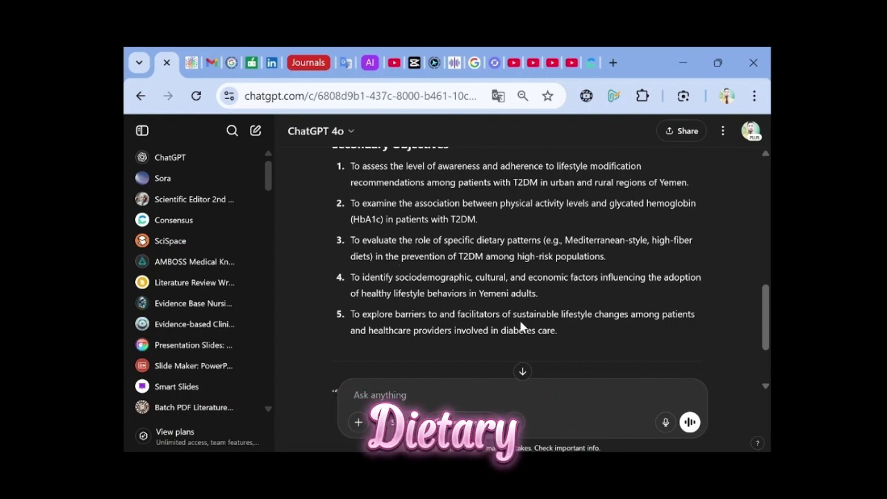
scroll(513, 327, "down", 3)
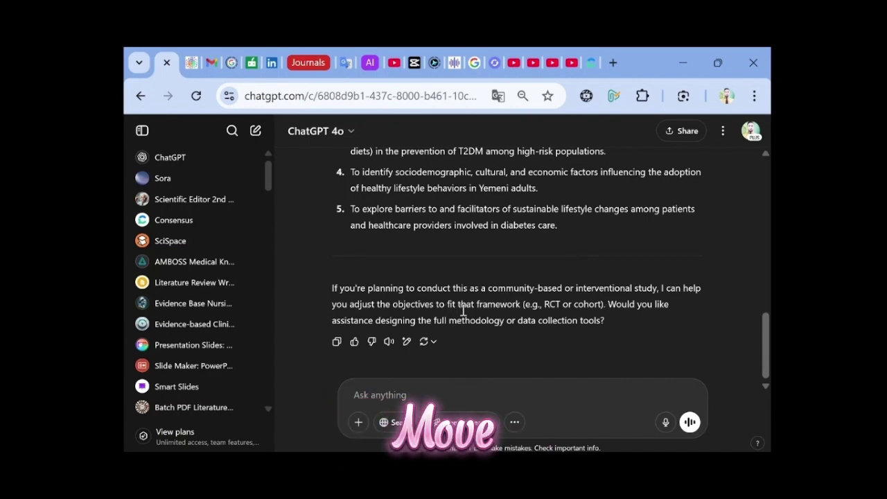
scroll(463, 310, "up", 3)
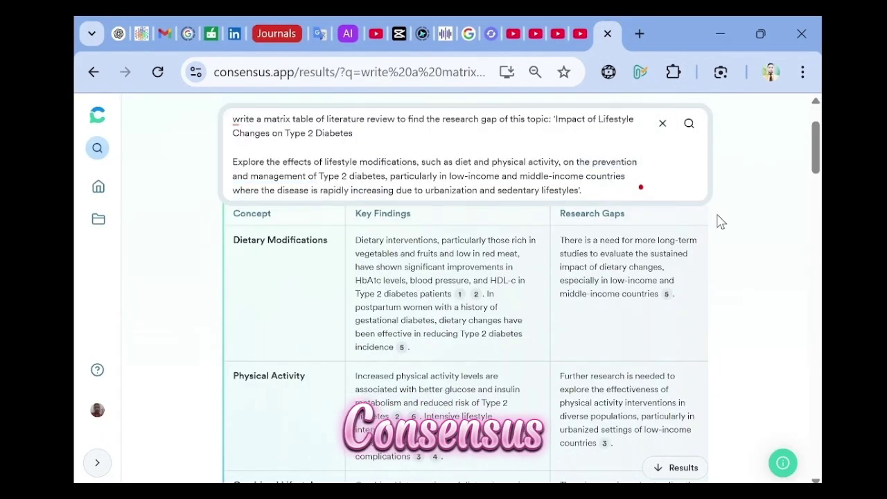
In Consensus, copy the generated literature review matrix answer to the clipboard and look over the results.
scroll(721, 221, "up", 2)
left_click(587, 229)
left_click(579, 278)
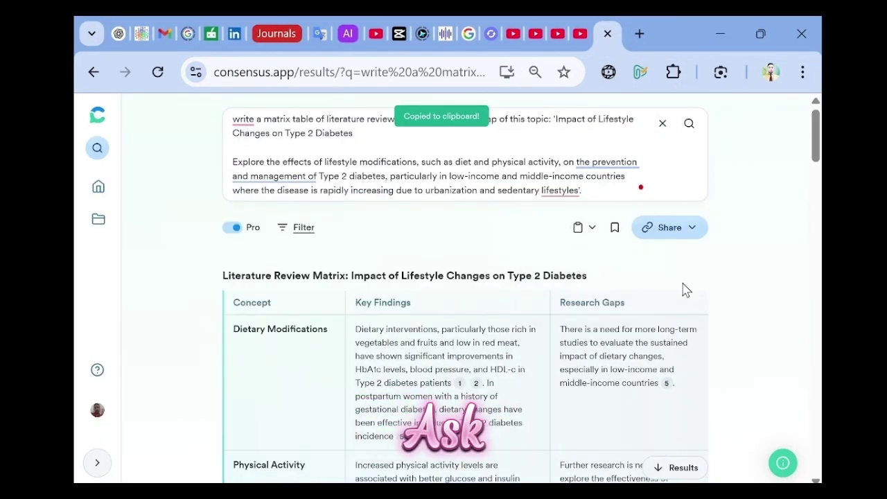
scroll(649, 283, "down", 10)
scroll(377, 252, "up", 10)
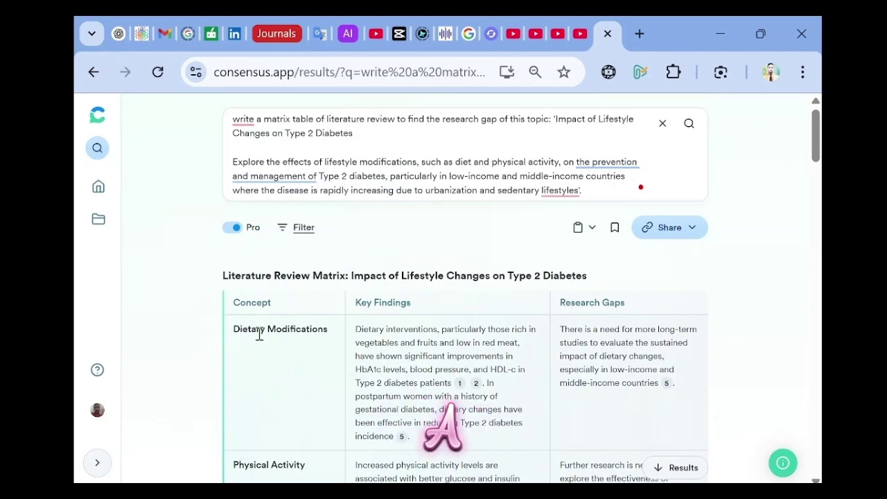
Back in ChatGPT, edit the sent prompt and replace the quoted research idea with the copied literature review matrix.
left_click(119, 35)
scroll(361, 248, "up", 1)
left_click(732, 270)
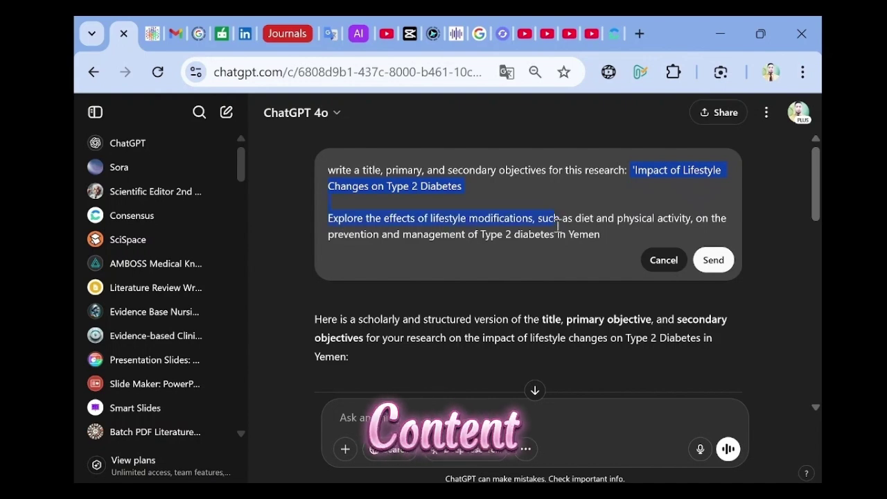
key("BackSpace")
key("BackSpace")
left_click(681, 170)
key("ctrl+v")
Check the pasted matrix text from beginning to end and resend the edited prompt.
scroll(626, 203, "up", 3)
scroll(626, 202, "up", 5)
scroll(579, 232, "down", 3)
scroll(579, 232, "down", 6)
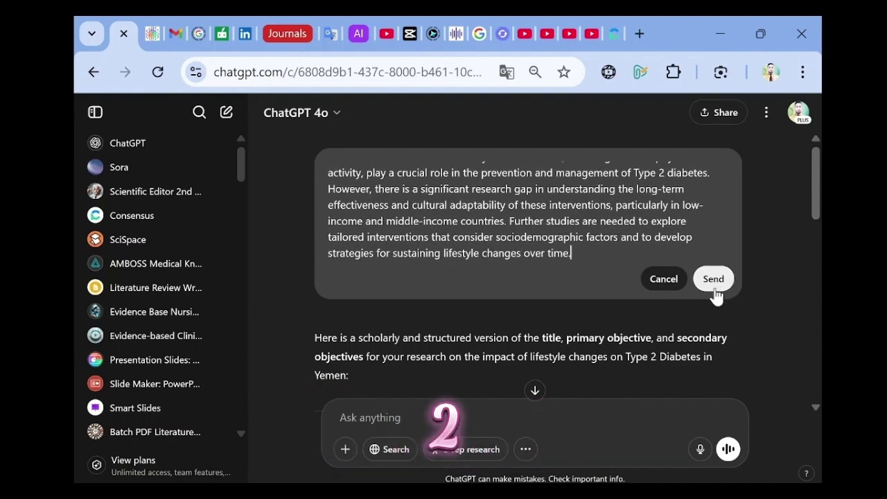
left_click(714, 279)
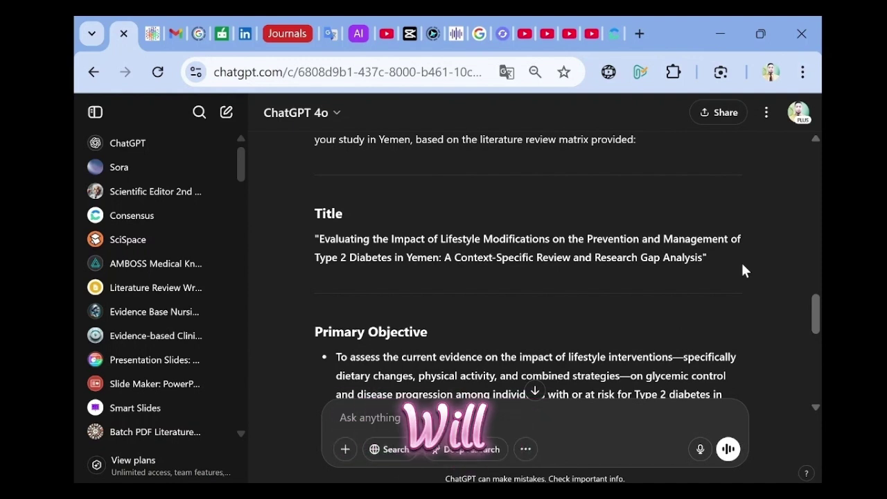
Read the regenerated title, primary objective and secondary objectives based on the matrix.
scroll(738, 263, "down", 2)
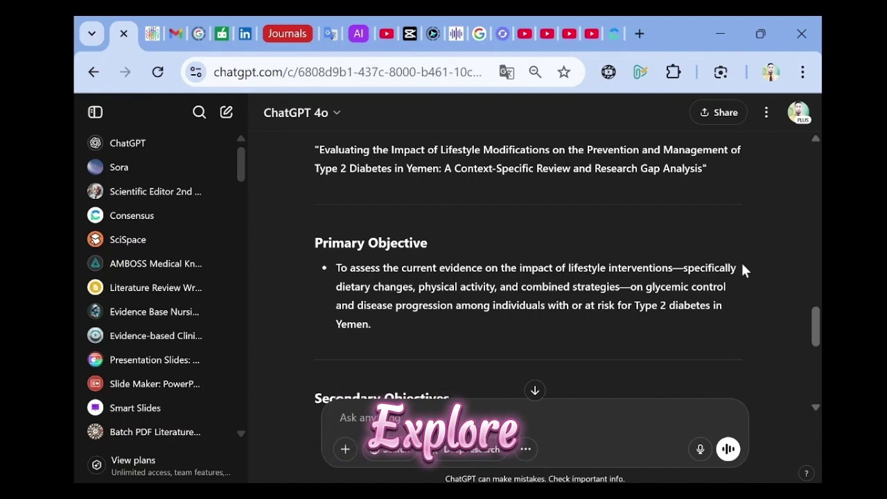
scroll(741, 263, "down", 2)
scroll(742, 267, "up", 4)
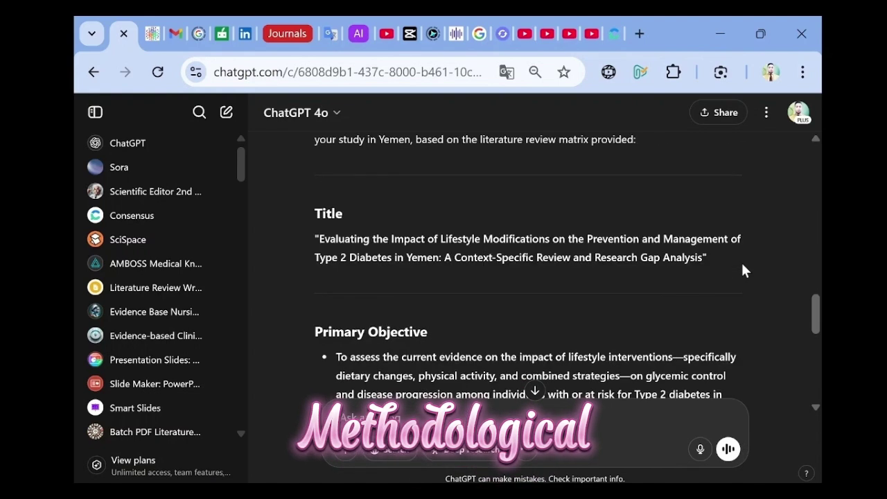
scroll(750, 266, "down", 5)
scroll(748, 266, "down", 4)
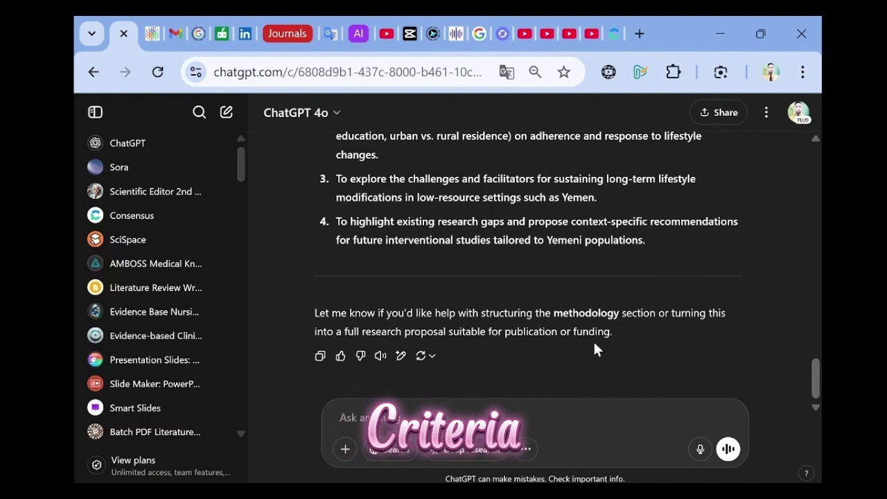
scroll(561, 305, "up", 2)
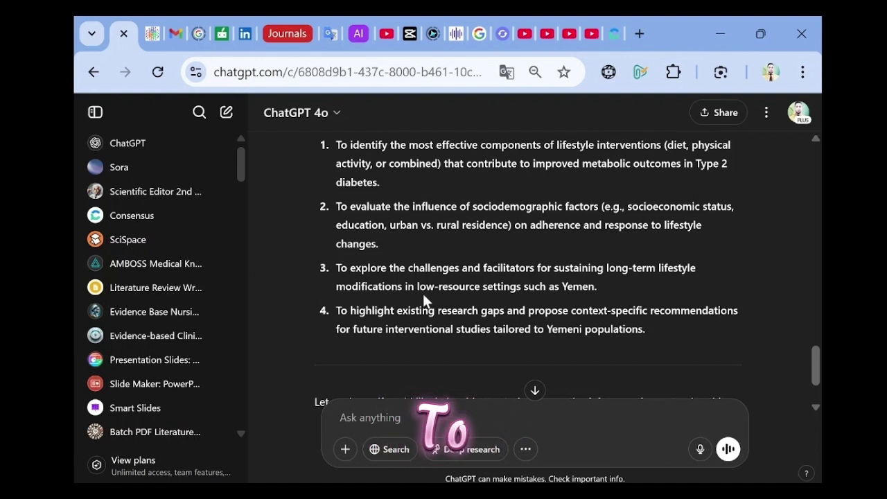
Ask ChatGPT "now write the outlines of this review" and read the Introduction and Methodology sections of the outline.
left_click(388, 418)
type("now wr")
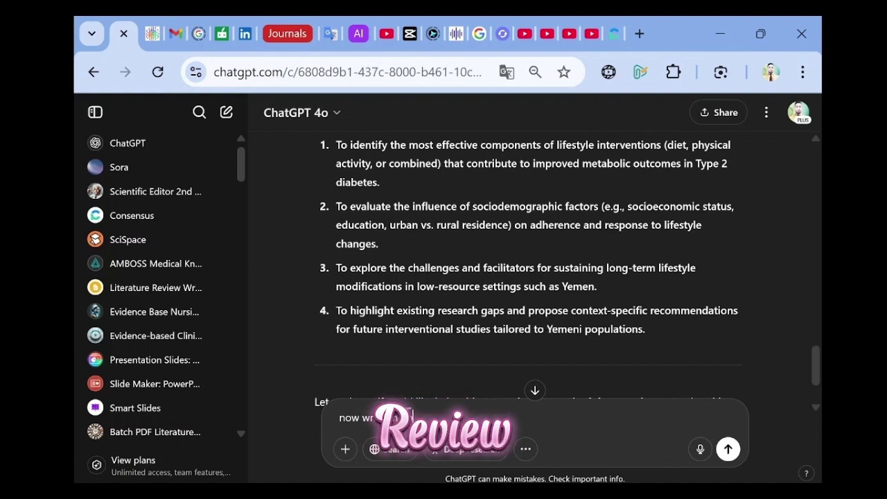
type("ite the outlines of this review")
key("Return")
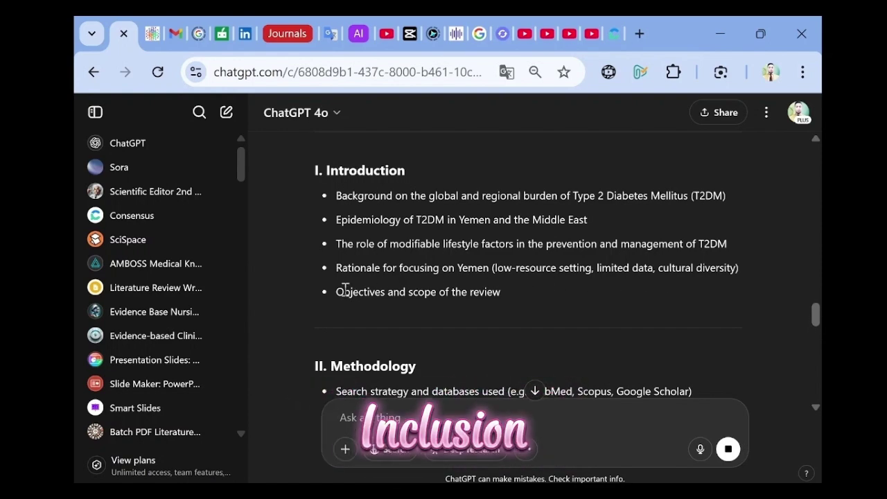
scroll(815, 298, "down", 3)
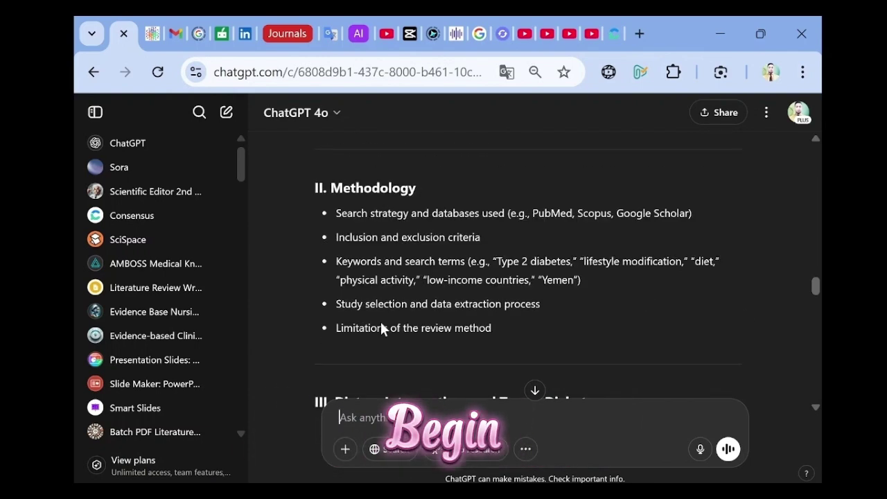
Read outline sections III to VII, from Dietary Interventions and Type 2 Diabetes through Long-Term Outcomes and Adherence.
scroll(467, 309, "down", 3)
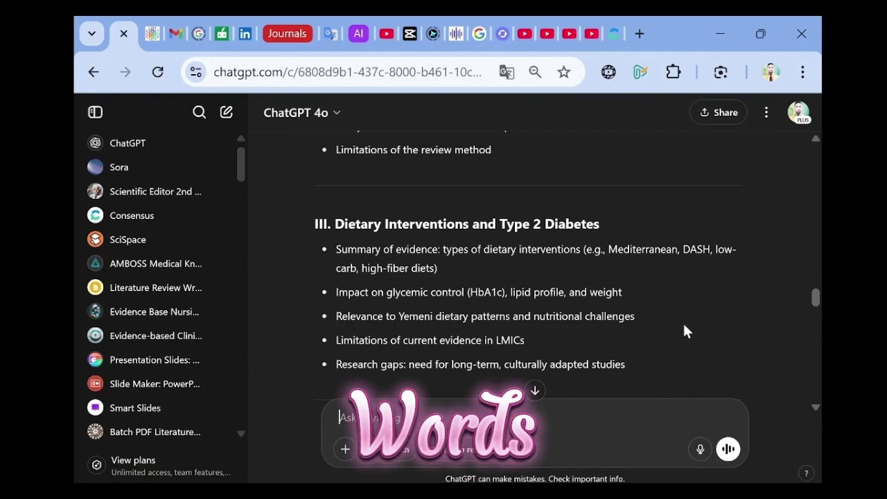
scroll(688, 332, "down", 2)
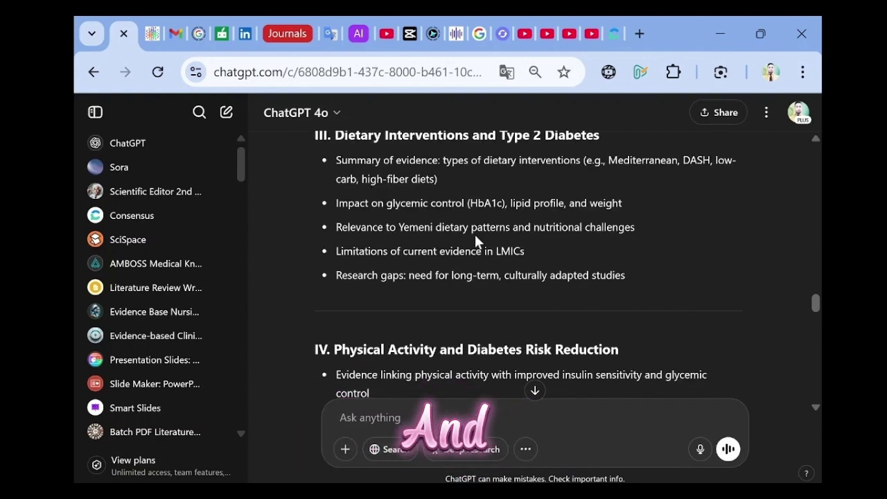
scroll(708, 293, "down", 3)
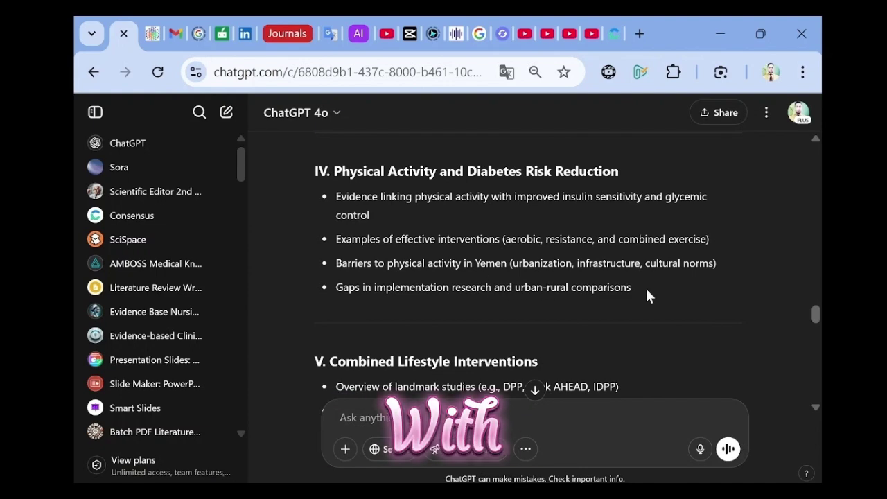
scroll(743, 282, "down", 3)
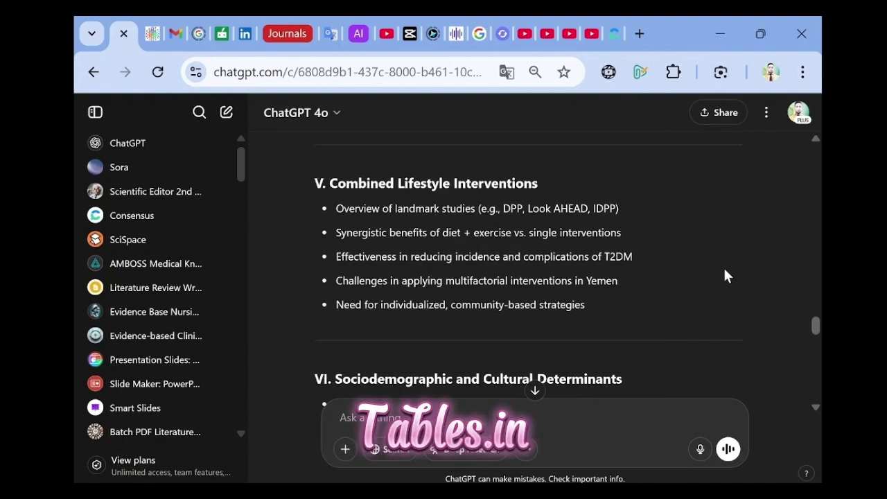
scroll(725, 275, "down", 2)
scroll(725, 275, "down", 3)
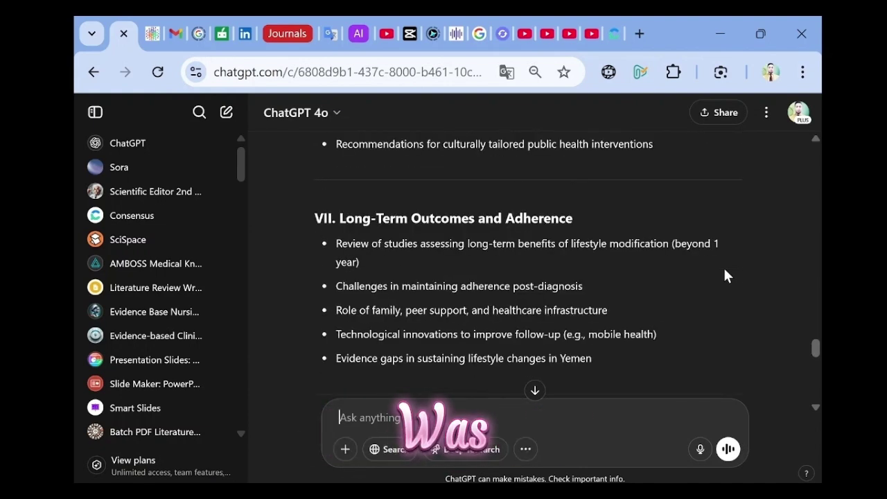
scroll(725, 275, "down", 2)
scroll(725, 275, "down", 3)
scroll(725, 275, "up", 4)
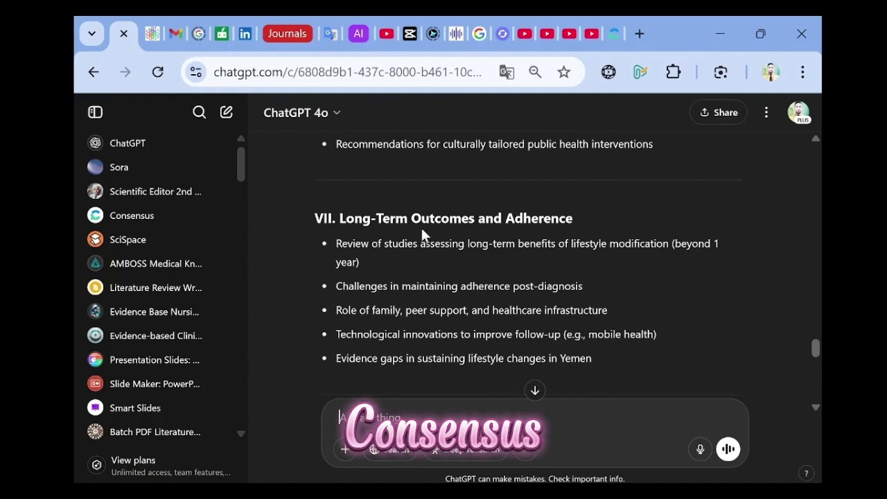
scroll(555, 223, "up", 2)
Read the outline's closing sections on Research Gaps and Future Directions, Conclusion and References, then return to the research gaps section.
scroll(551, 229, "down", 5)
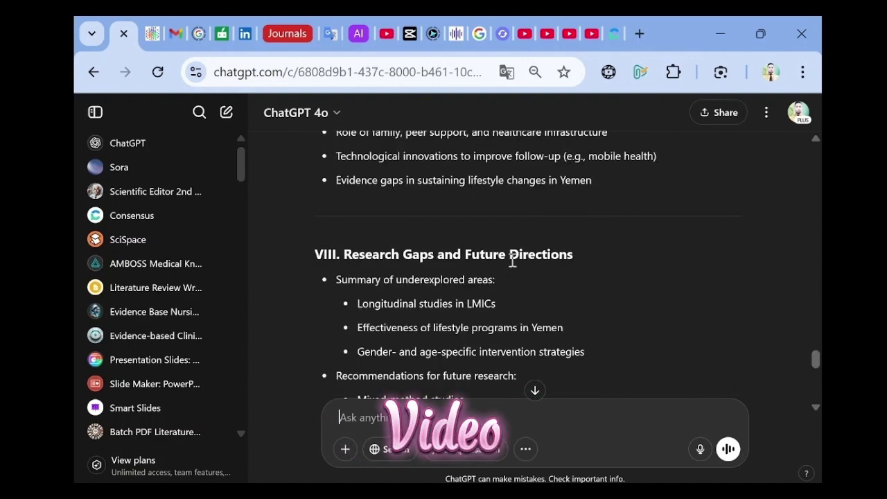
scroll(629, 262, "down", 3)
scroll(629, 270, "down", 2)
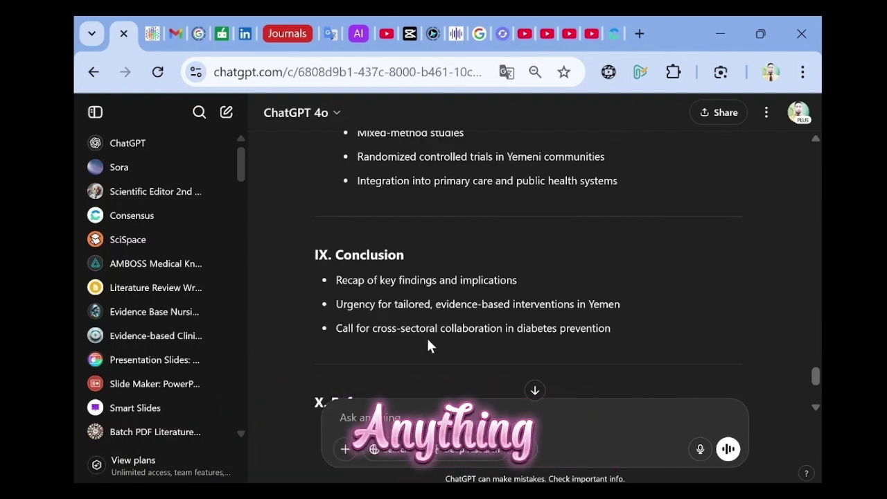
scroll(728, 329, "down", 2)
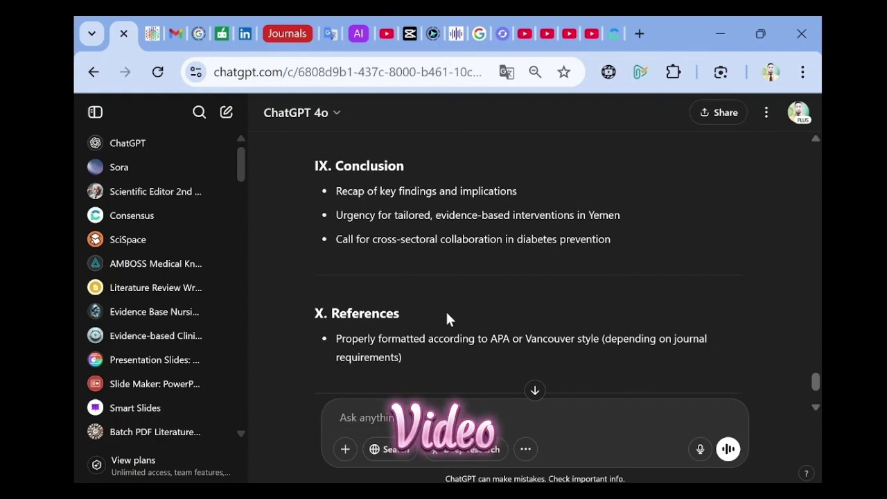
scroll(454, 322, "down", 2)
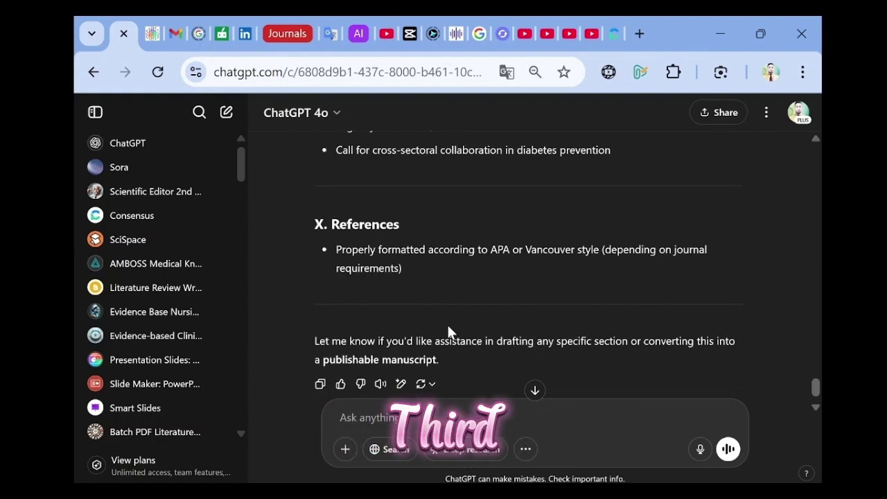
scroll(447, 323, "up", 8)
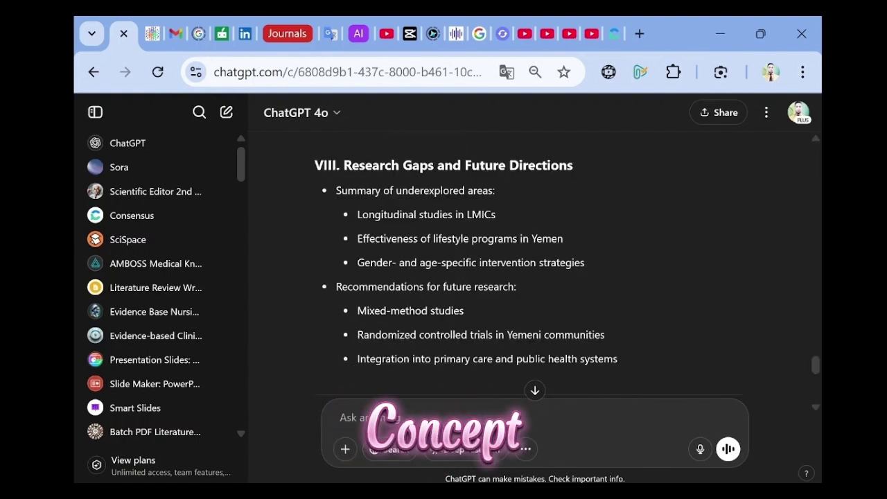